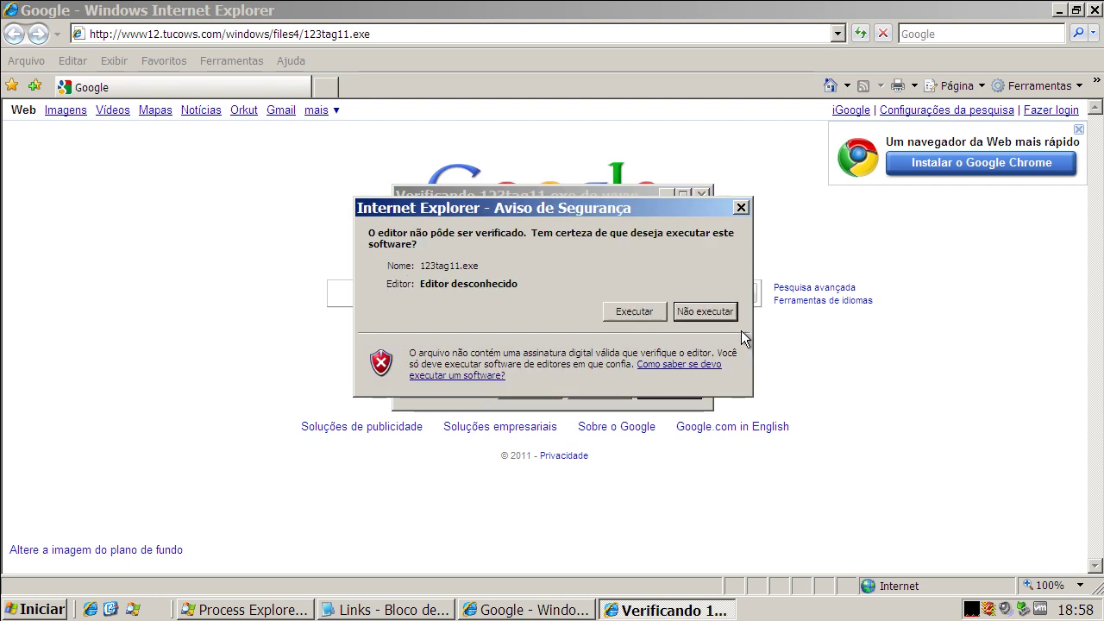
Run the downloaded 123tag11.exe despite its unknown publisher, and dismiss the setup error and the COMODO sandbox alert.
click(643, 311)
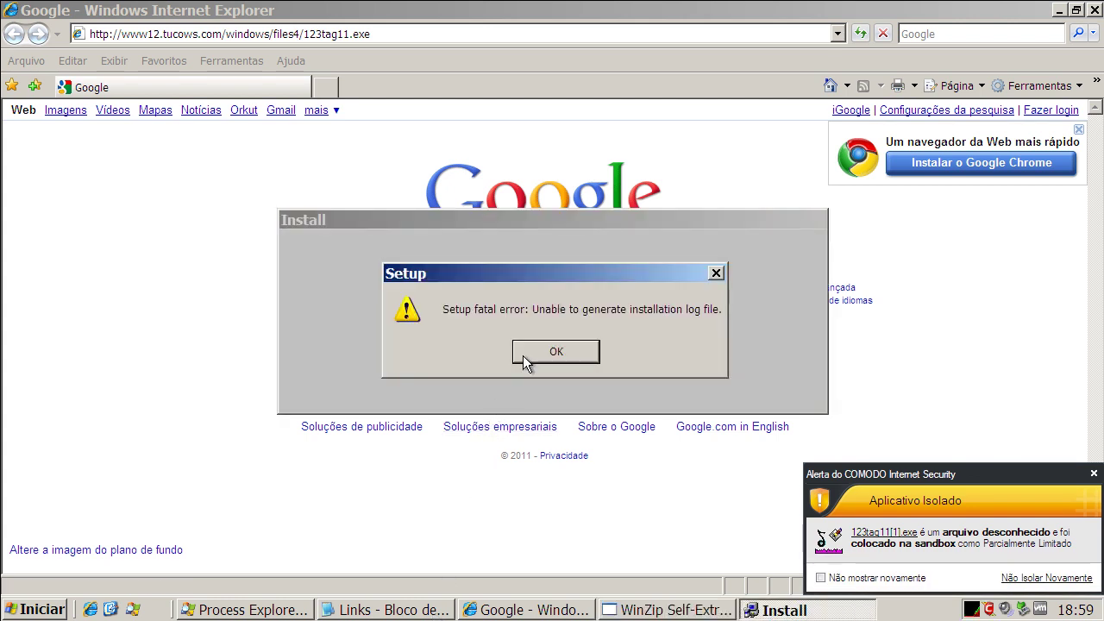
click(524, 355)
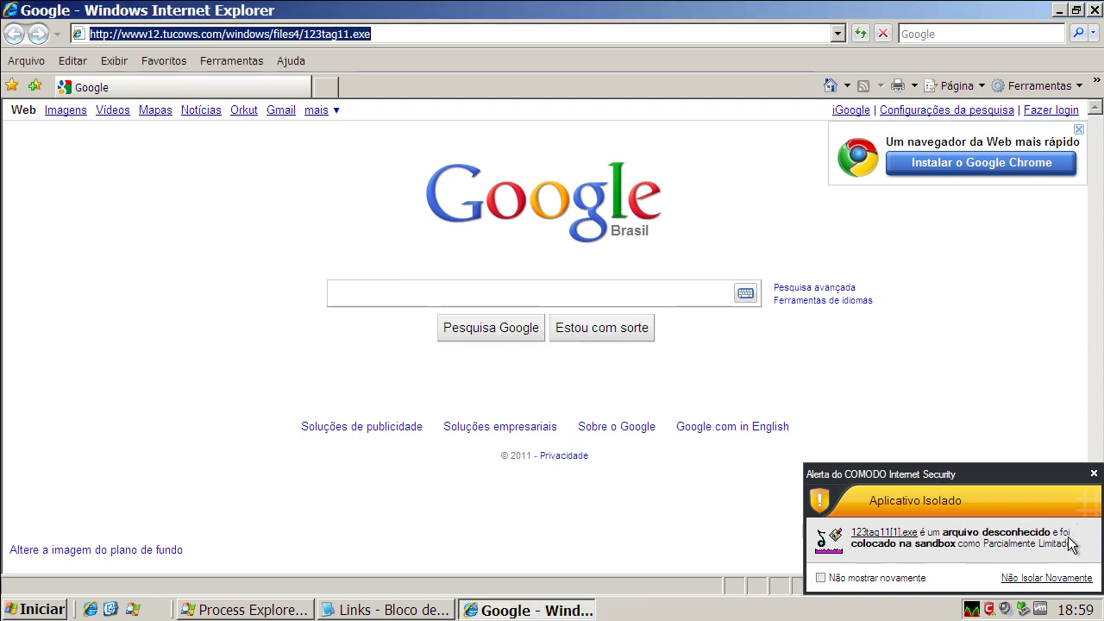
click(1093, 475)
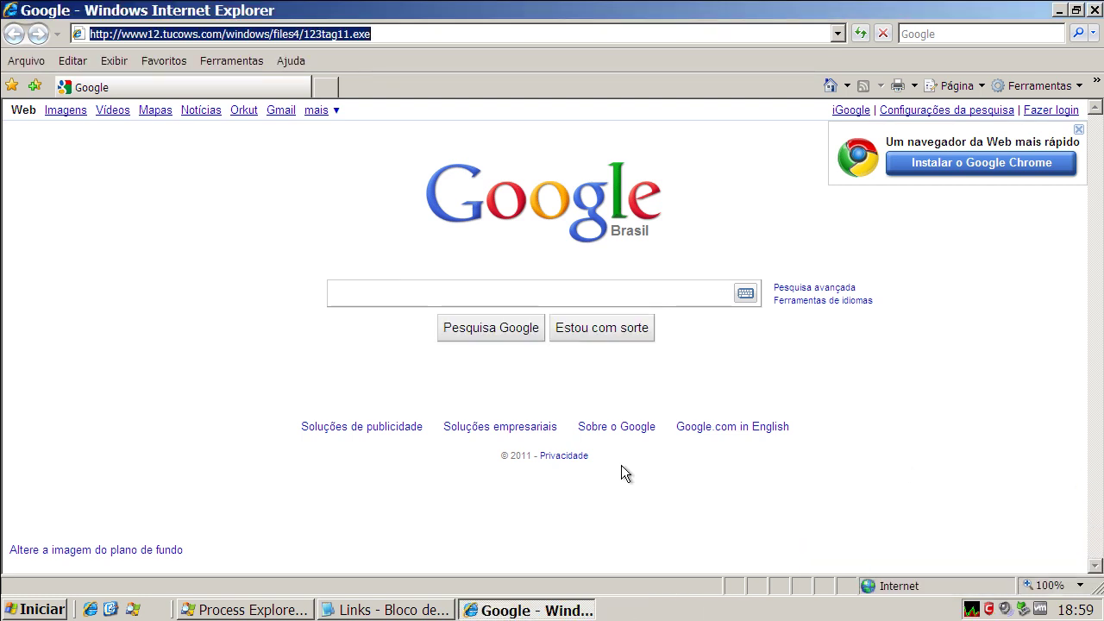
Copy the link xiazai.cpushpop.com/7/ad12319.exe from the Links notes and minimise the notes window.
click(393, 610)
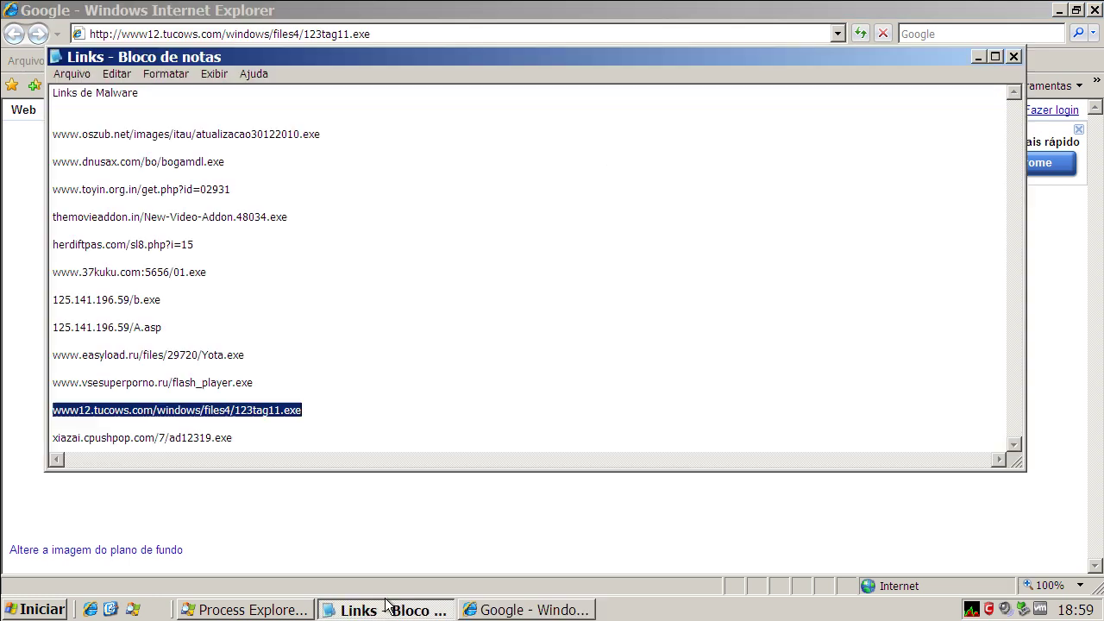
double_click(215, 438)
right_click(215, 440)
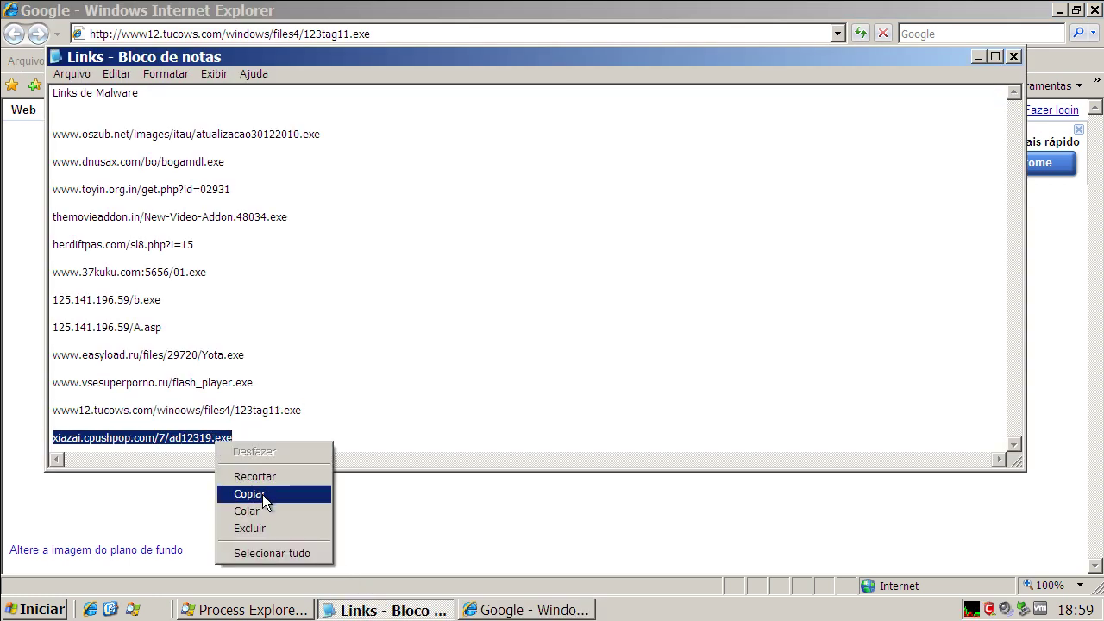
click(262, 494)
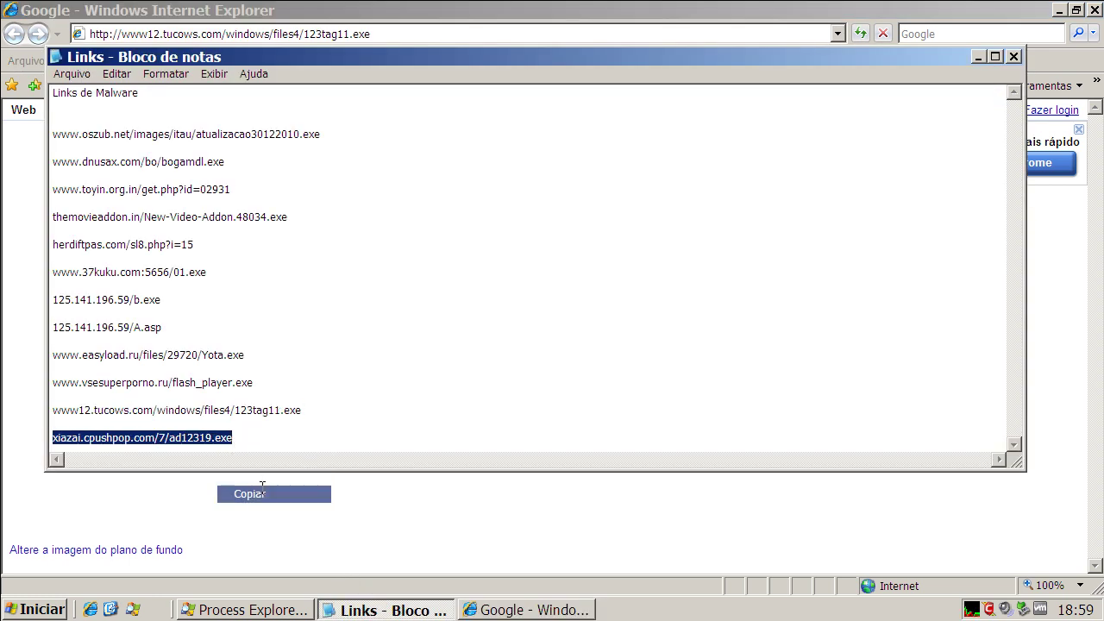
click(980, 59)
Replace the browser address with the copied ad12319.exe link, load it and choose to run the download.
click(262, 34)
right_click(264, 37)
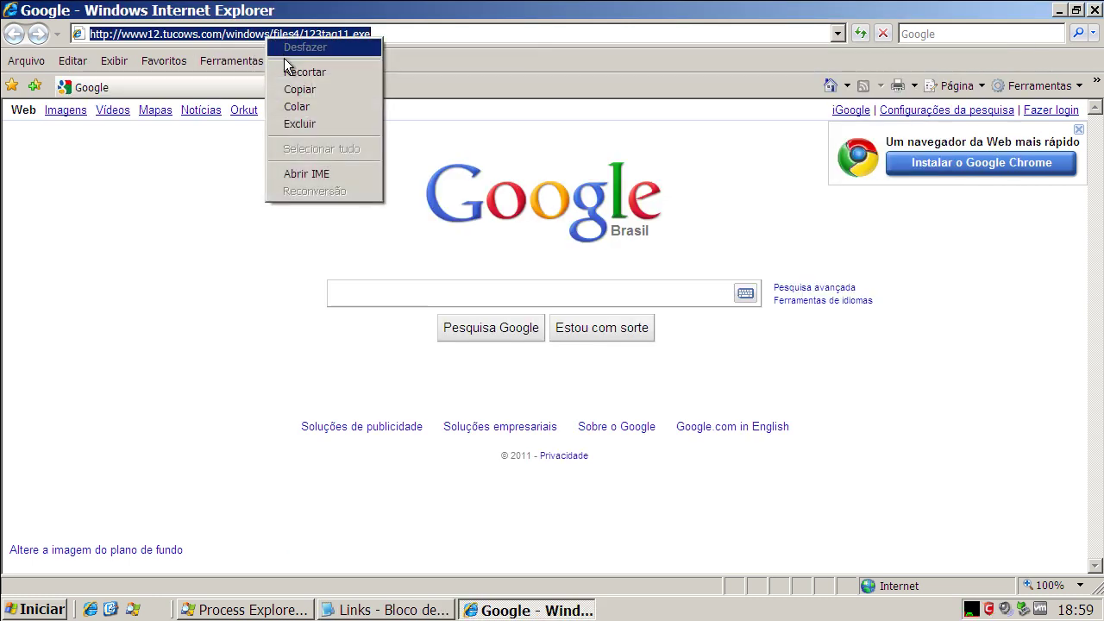
click(298, 105)
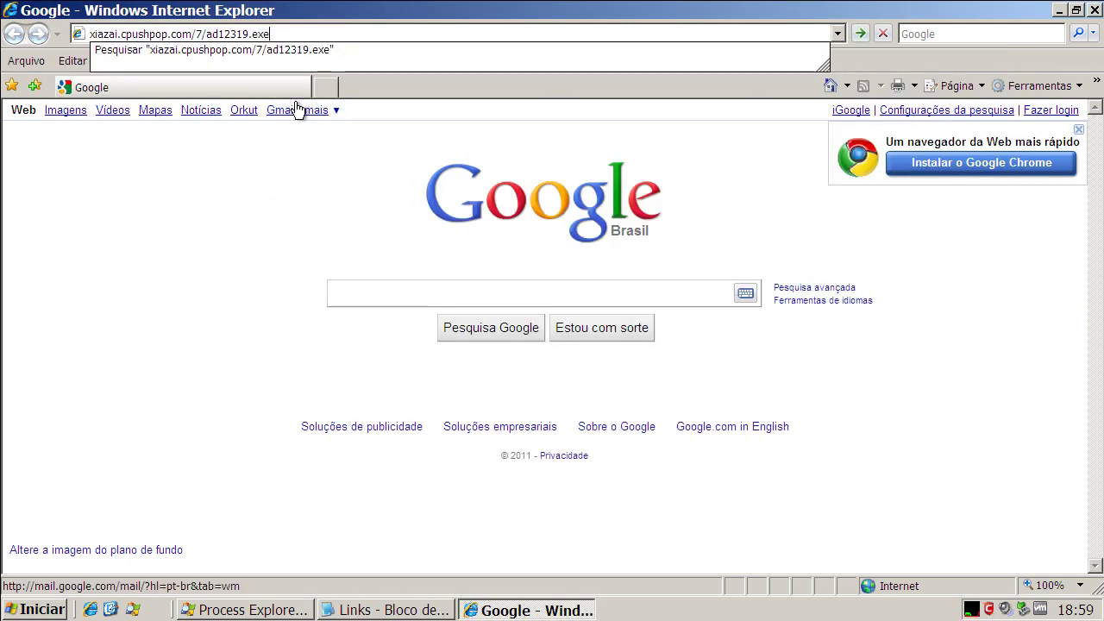
key(Return)
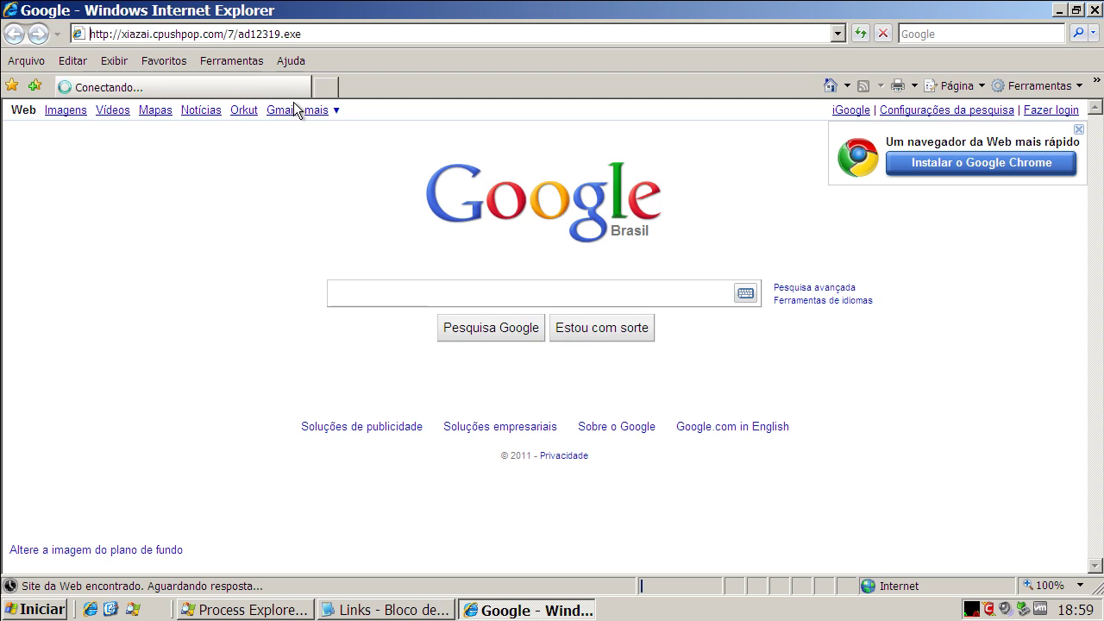
click(539, 315)
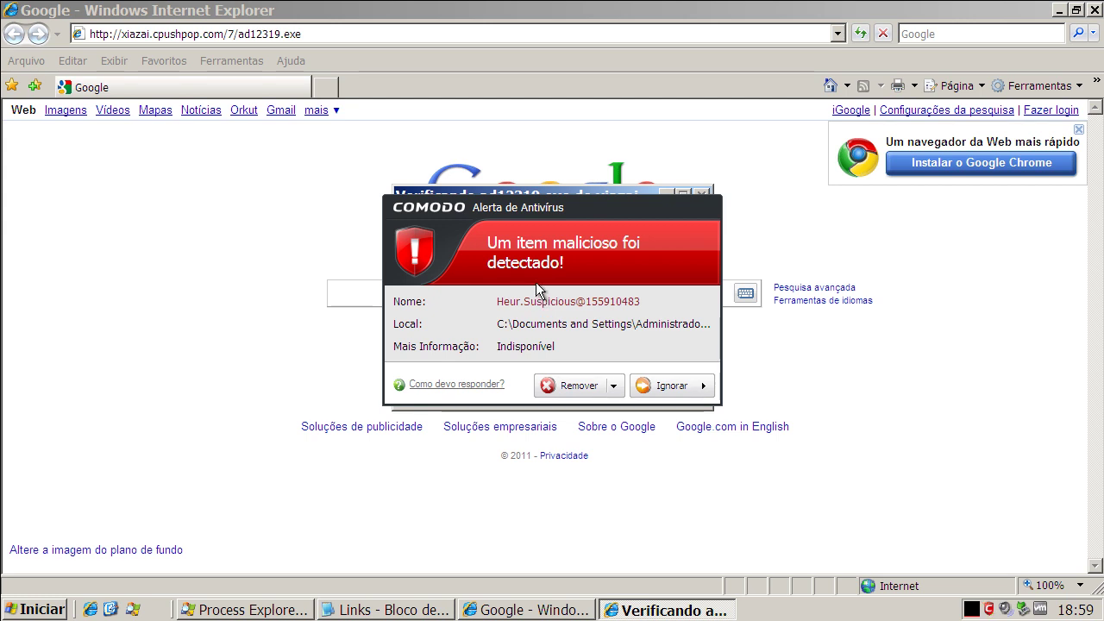
Remove the malicious item from the COMODO antivirus alert, and close the browser and the Links notes.
click(574, 386)
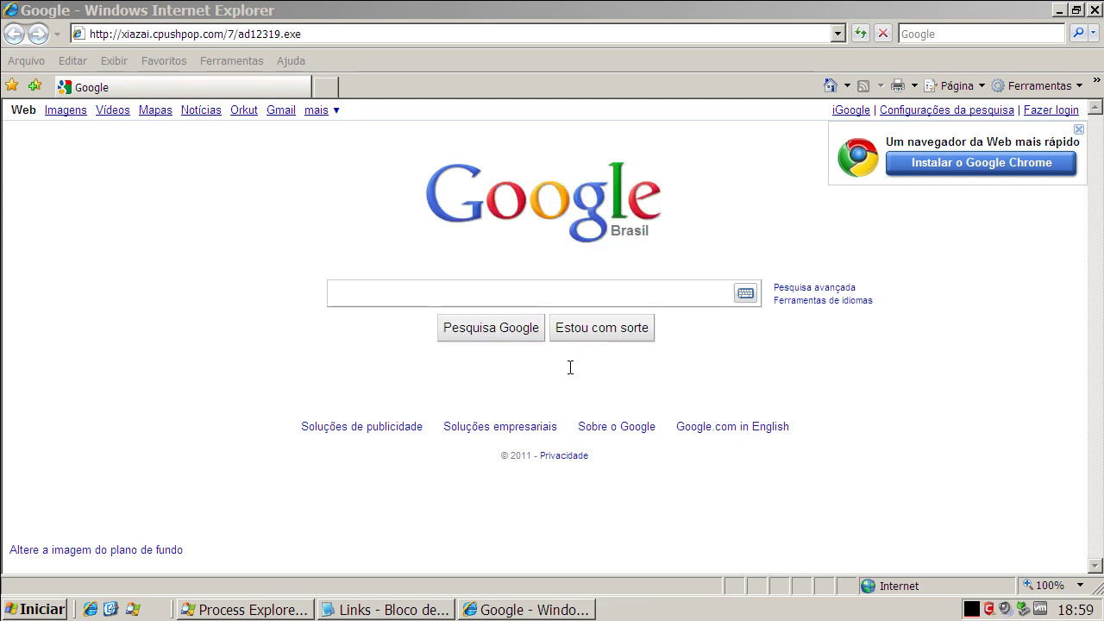
click(1094, 10)
click(395, 610)
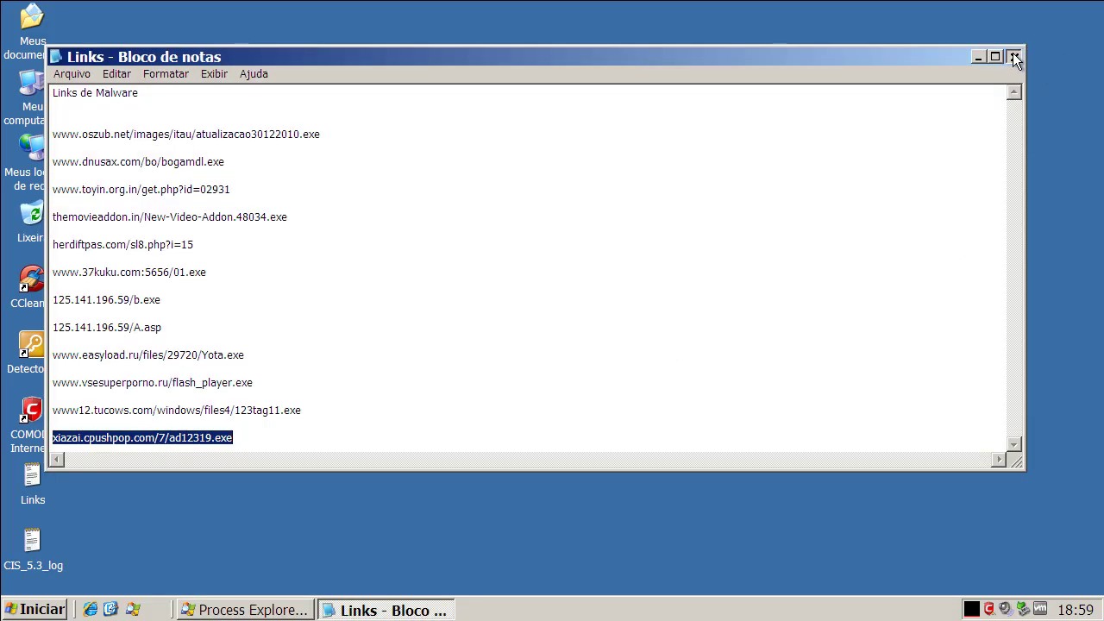
click(1013, 56)
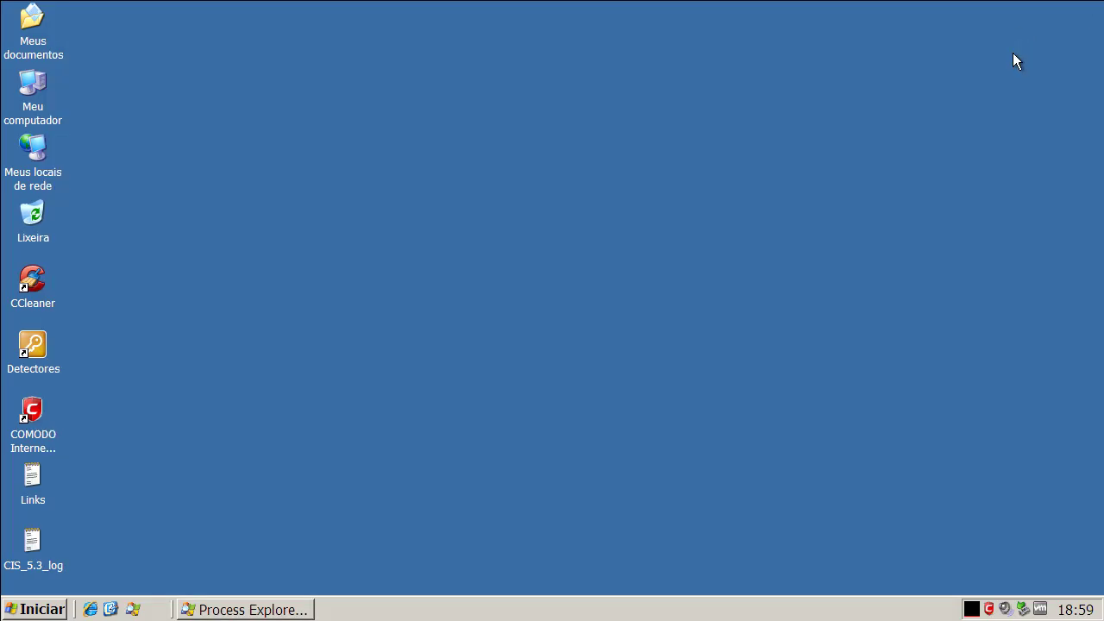
Run the recommended full computer scan in COMODO Internet Security, and close the finished scan and the program window.
double_click(989, 609)
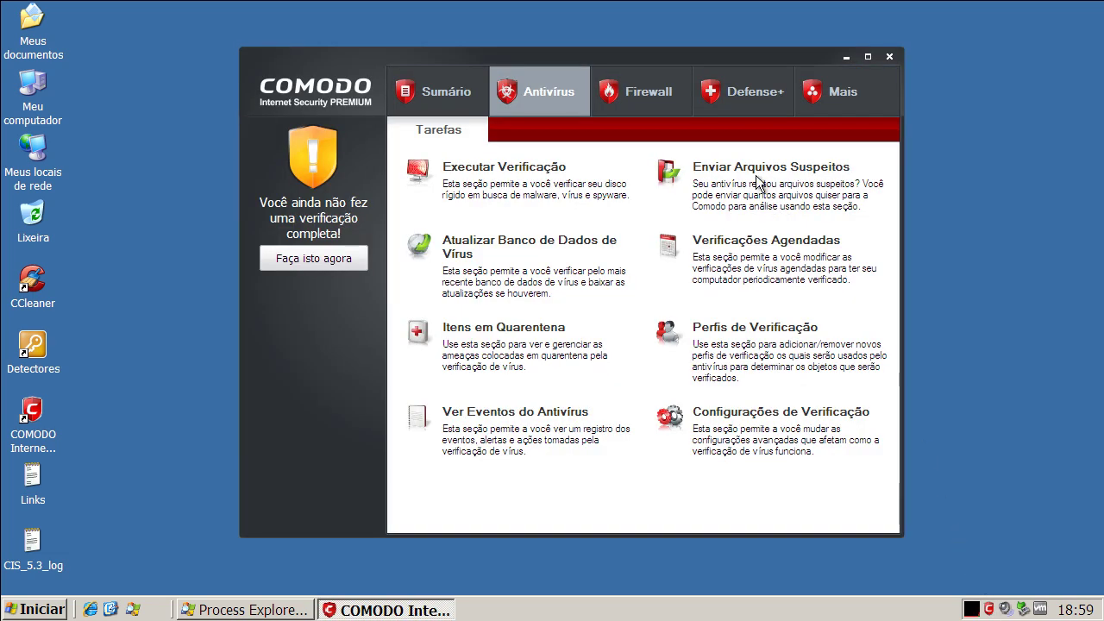
click(333, 264)
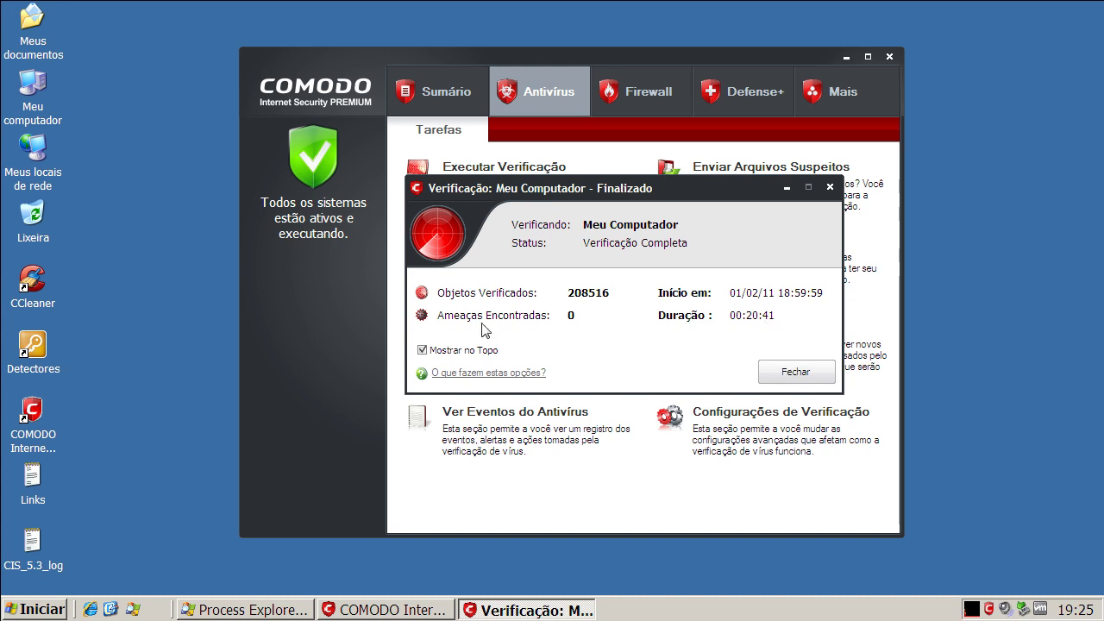
click(794, 372)
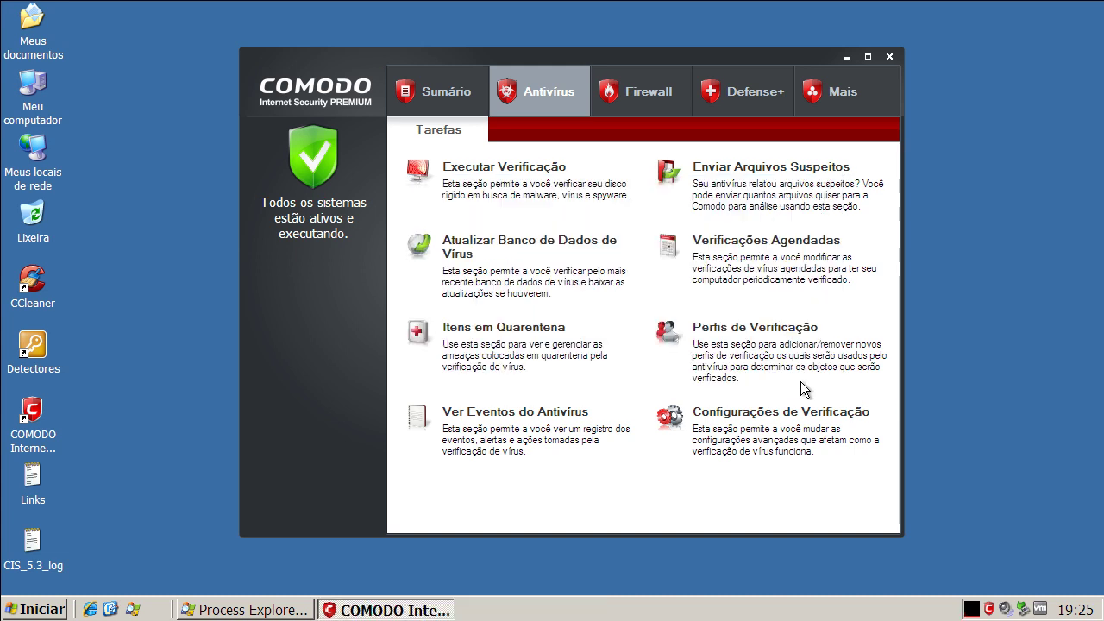
click(890, 59)
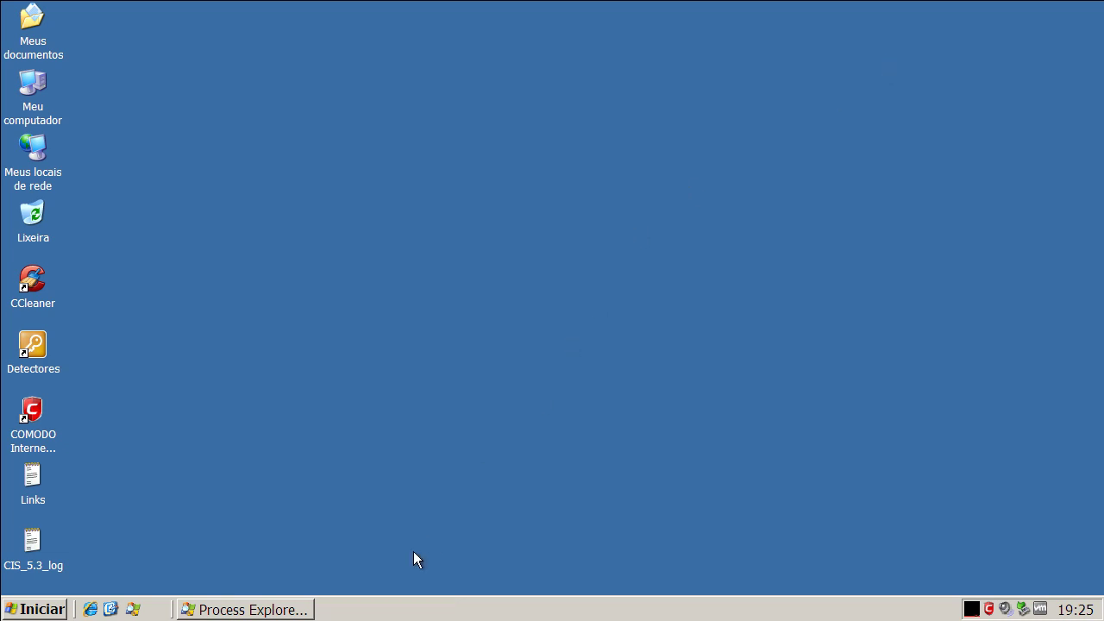
Close Process Explorer and restart the computer.
click(250, 610)
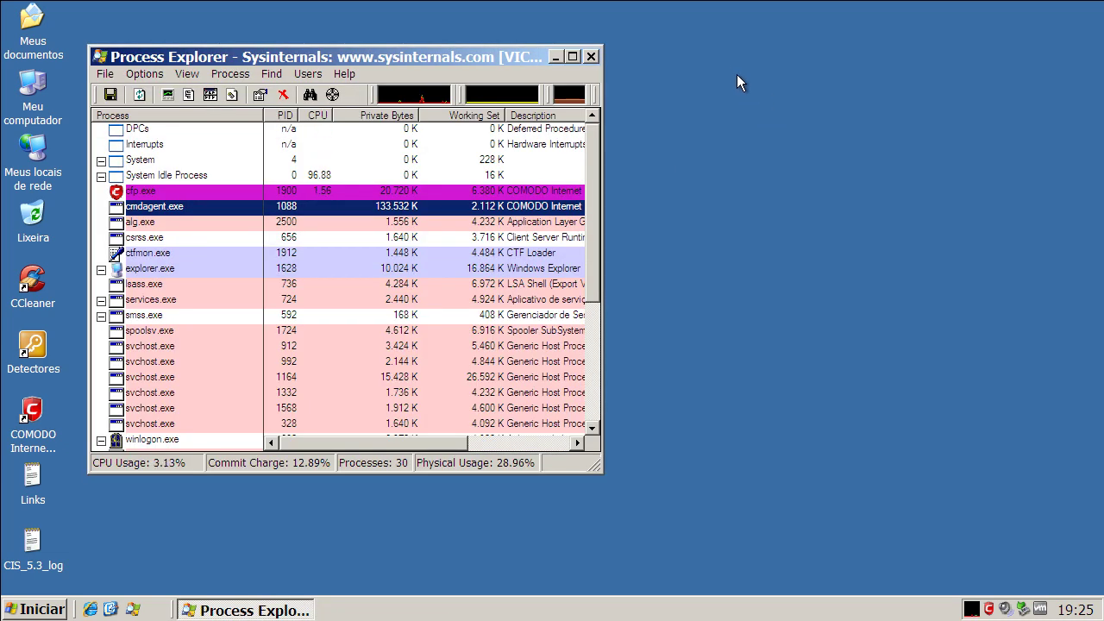
click(587, 55)
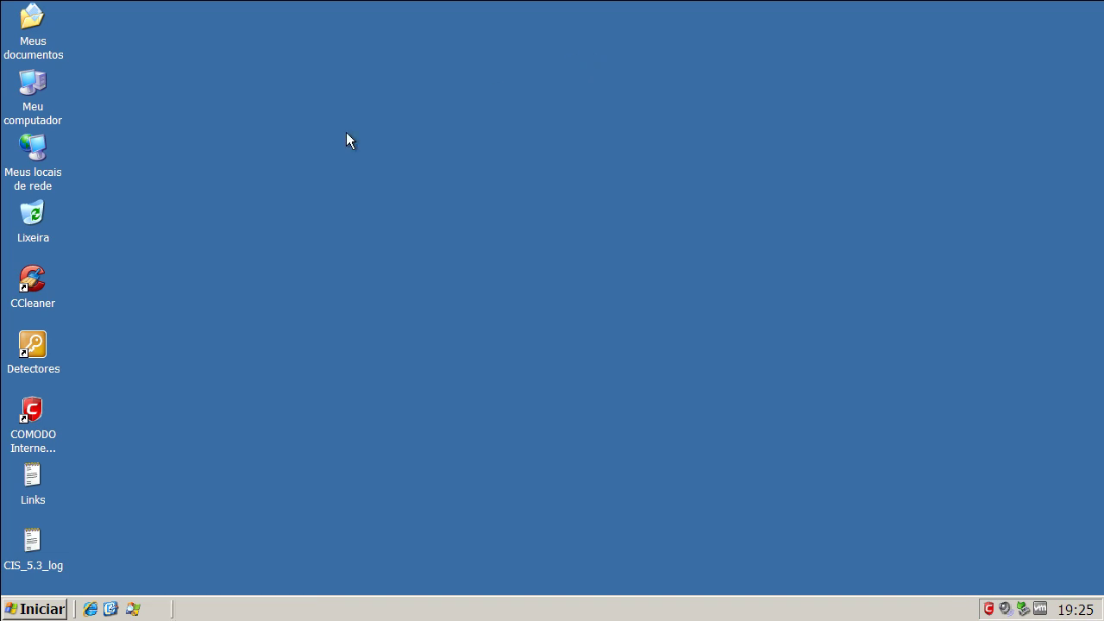
click(64, 610)
click(141, 587)
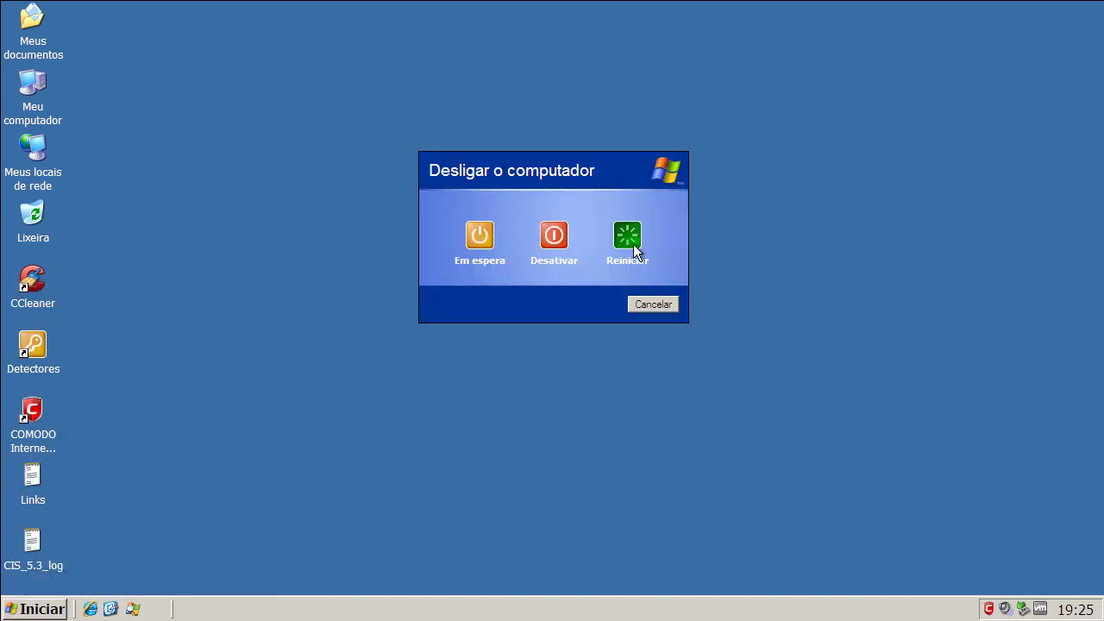
click(634, 247)
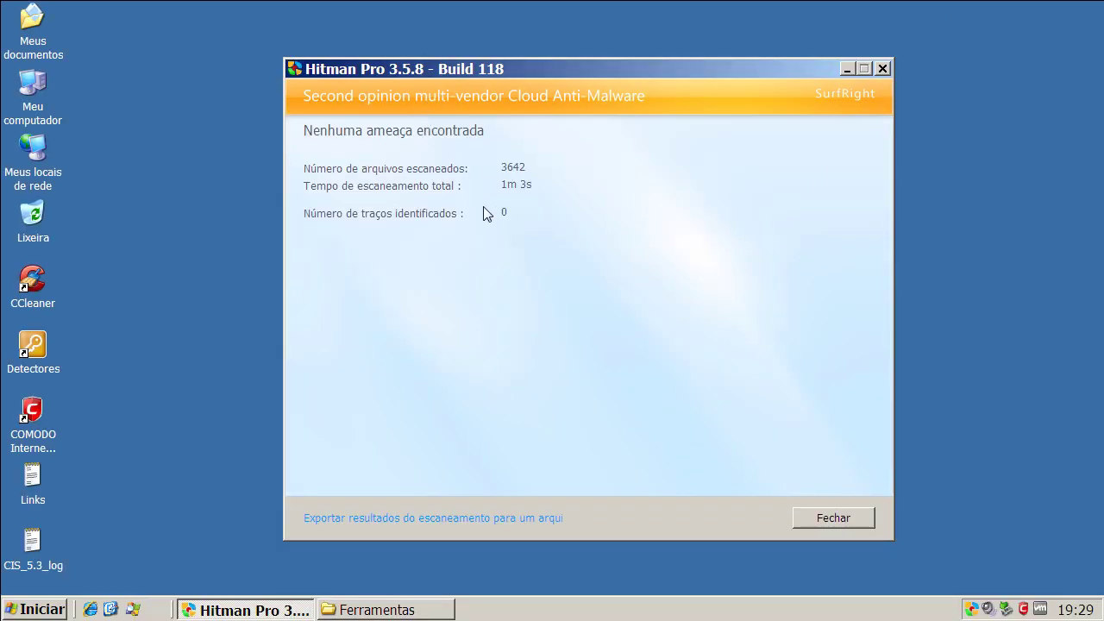
Close the Hitman Pro scan results and launch Malwarebytes from the C:\Ferramentas folder.
click(819, 520)
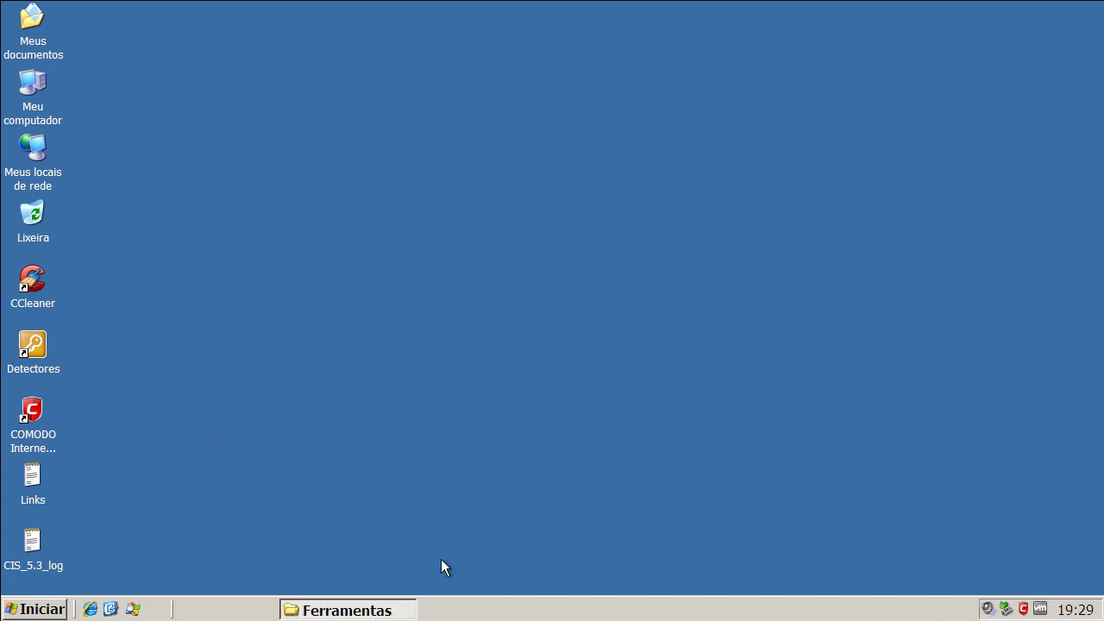
click(259, 607)
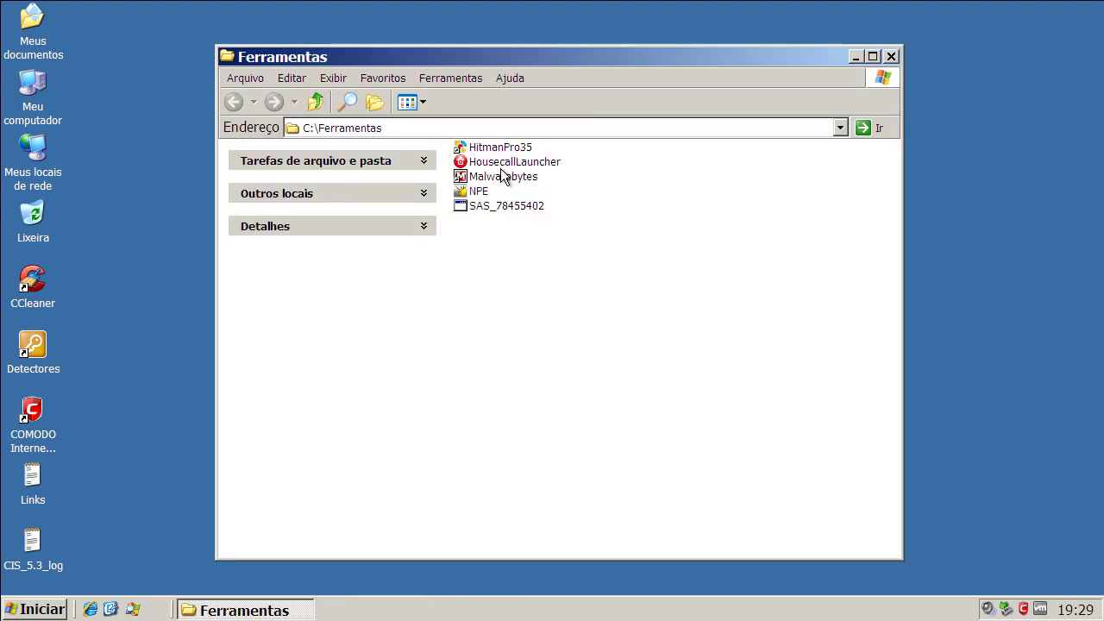
double_click(501, 176)
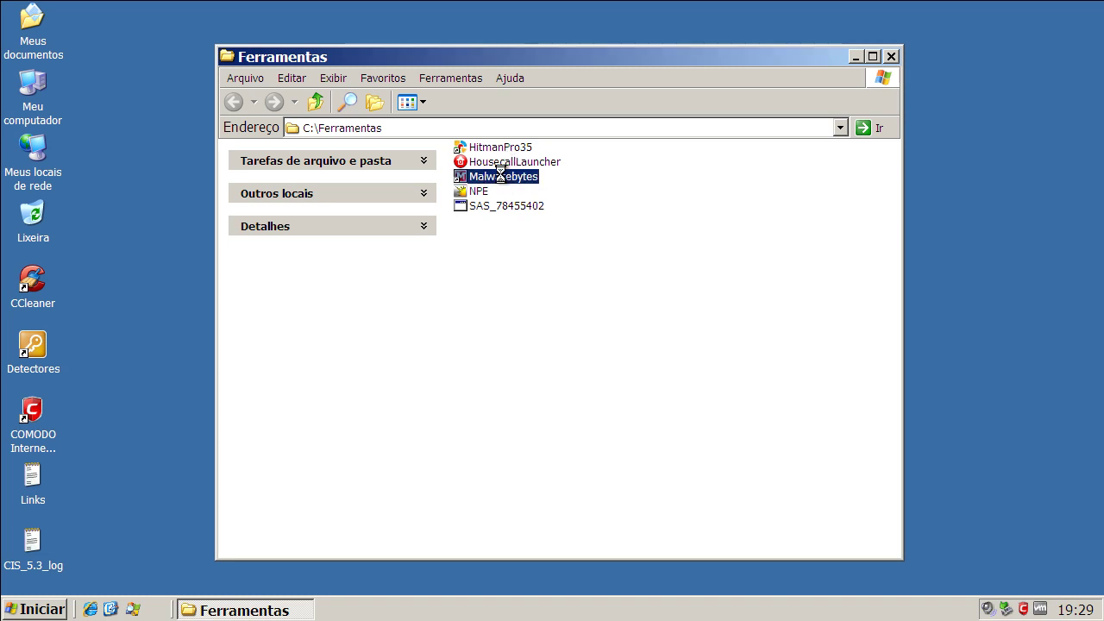
right_click(501, 176)
click(533, 181)
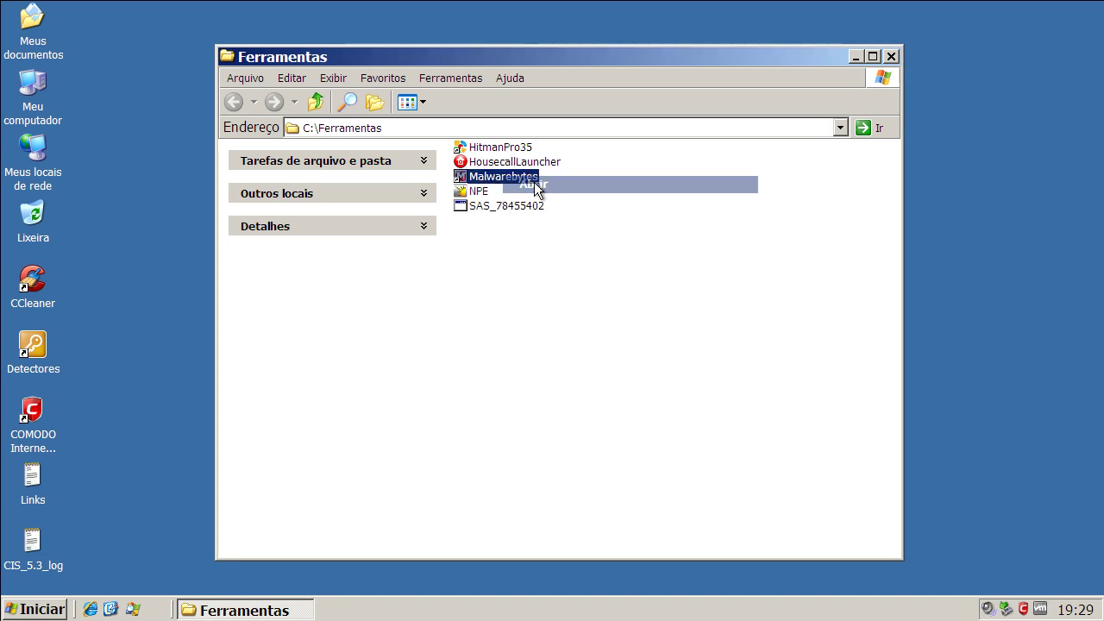
click(892, 57)
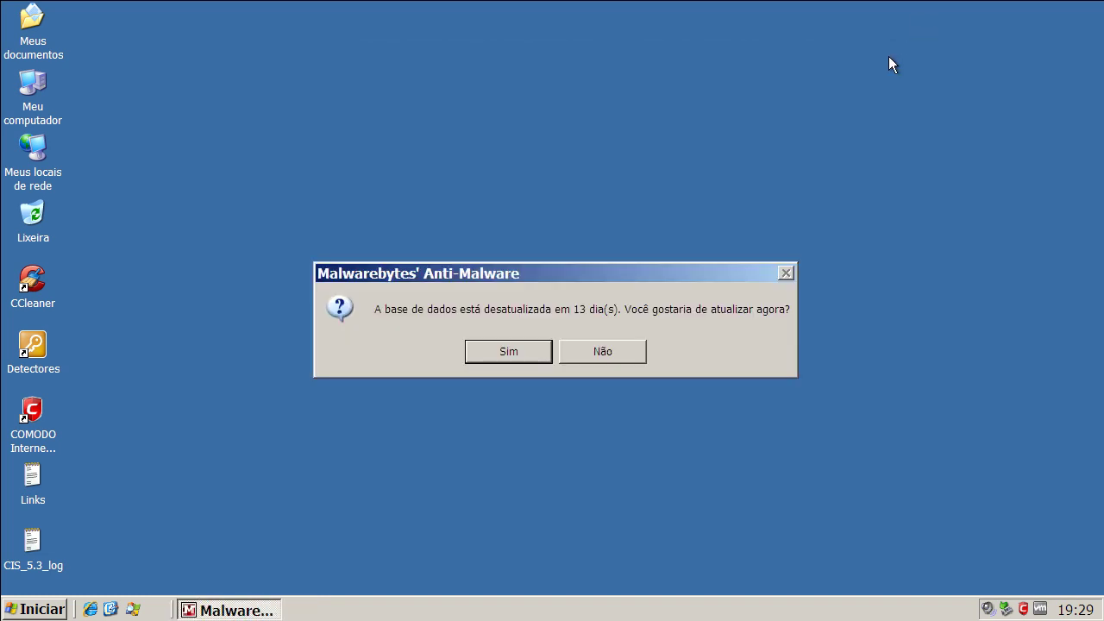
Update the Malwarebytes database, and exit the program once its quick scan is complete.
click(501, 353)
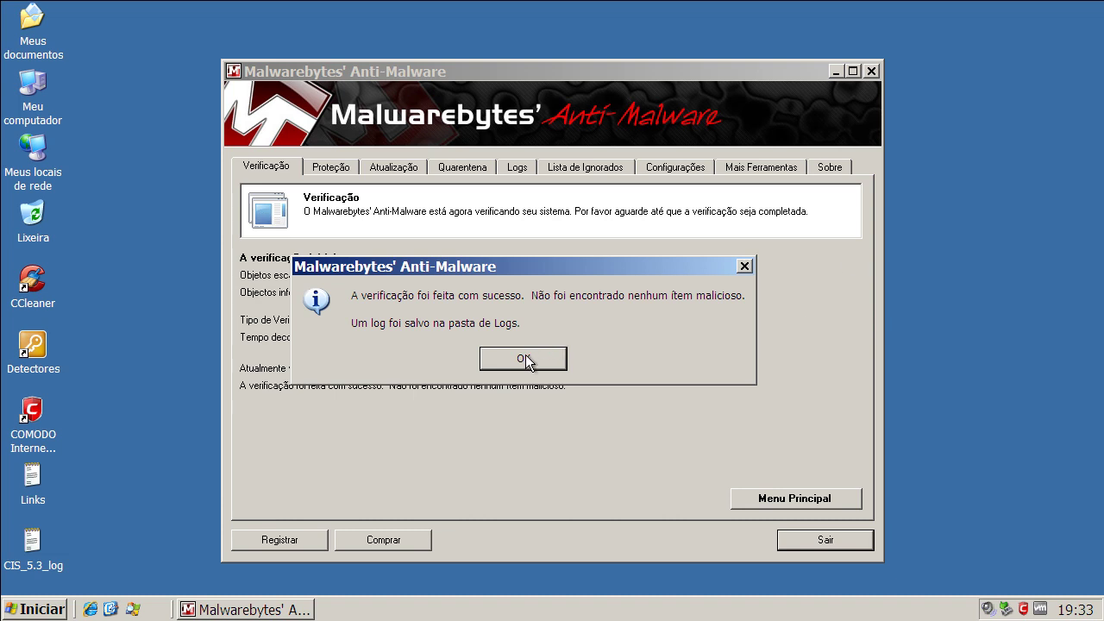
click(525, 359)
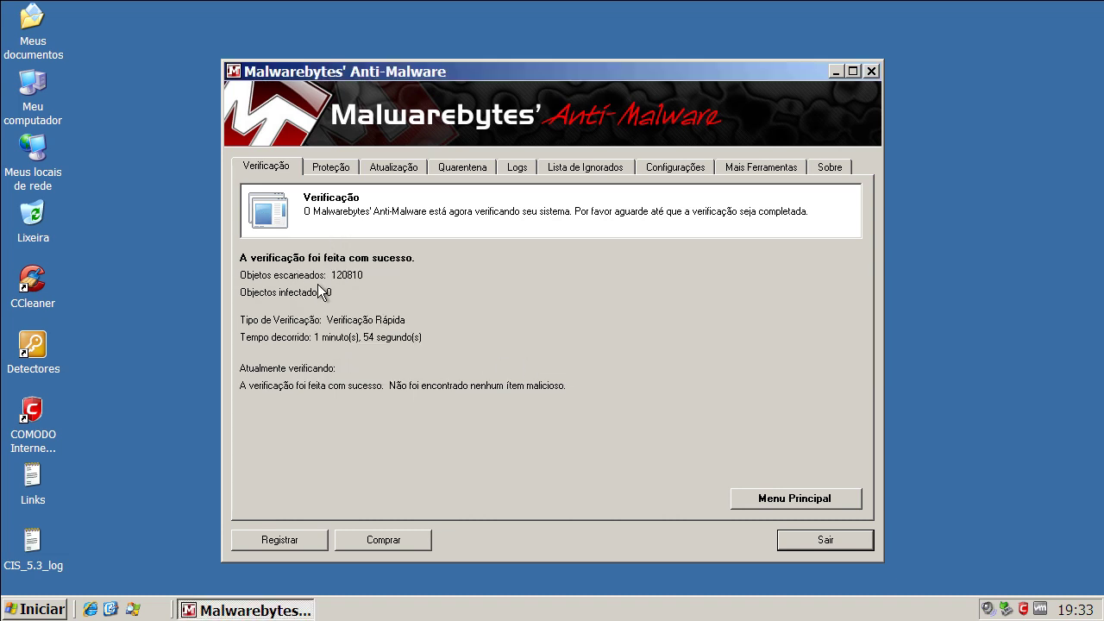
click(825, 536)
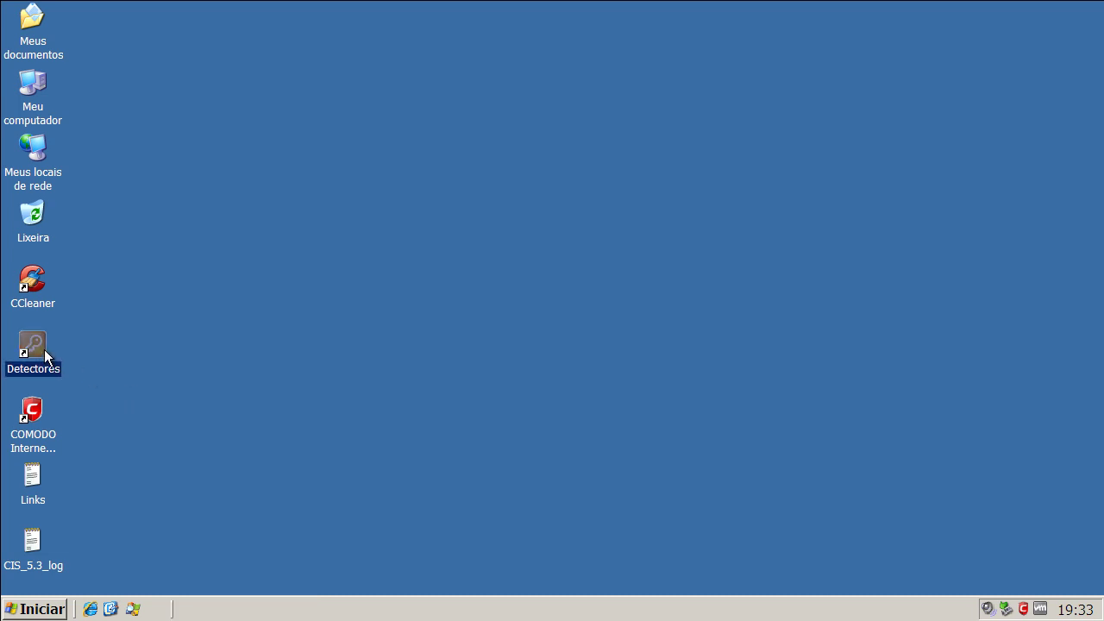
Launch SAS_78455402 from the Detectores shortcut's folder with unlimited access permitted, and acknowledge the completed SUPERAntiSpyware scan.
double_click(33, 349)
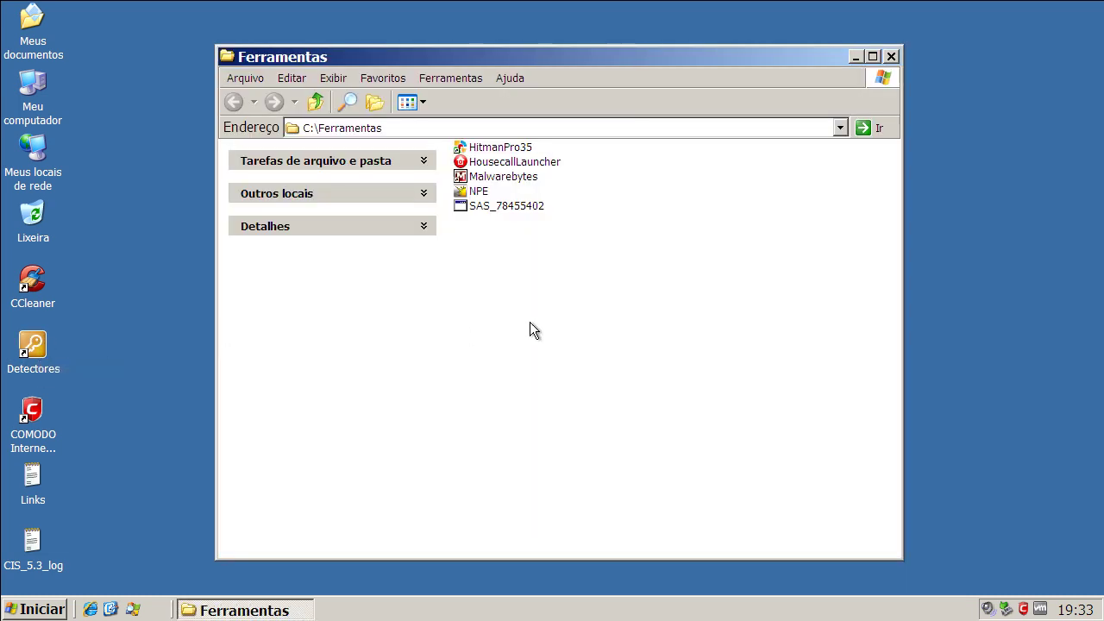
click(487, 201)
right_click(487, 201)
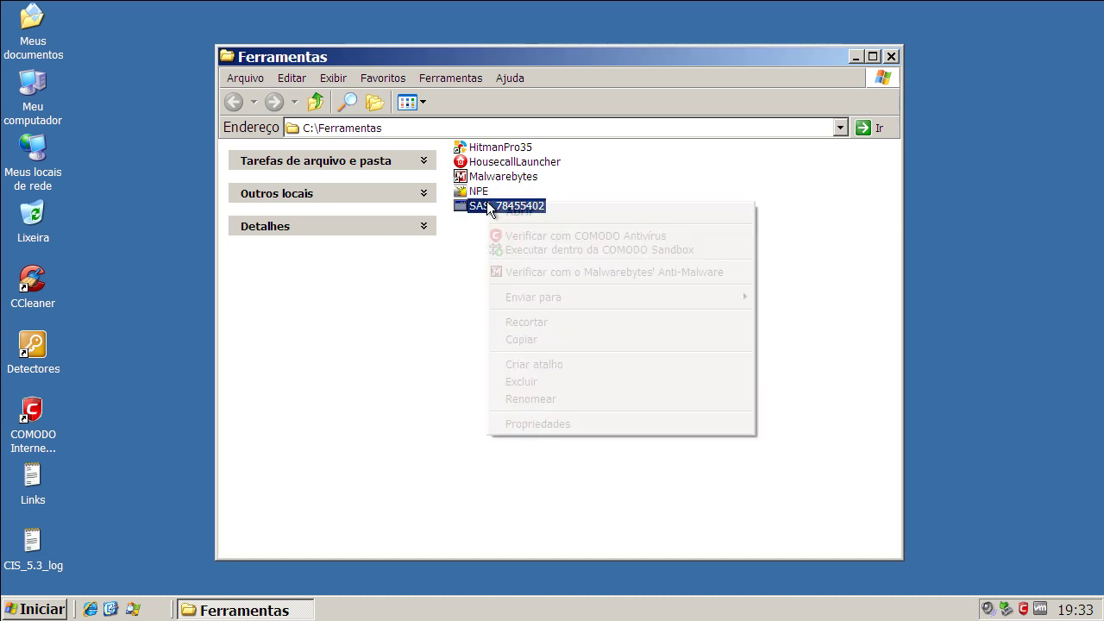
click(517, 212)
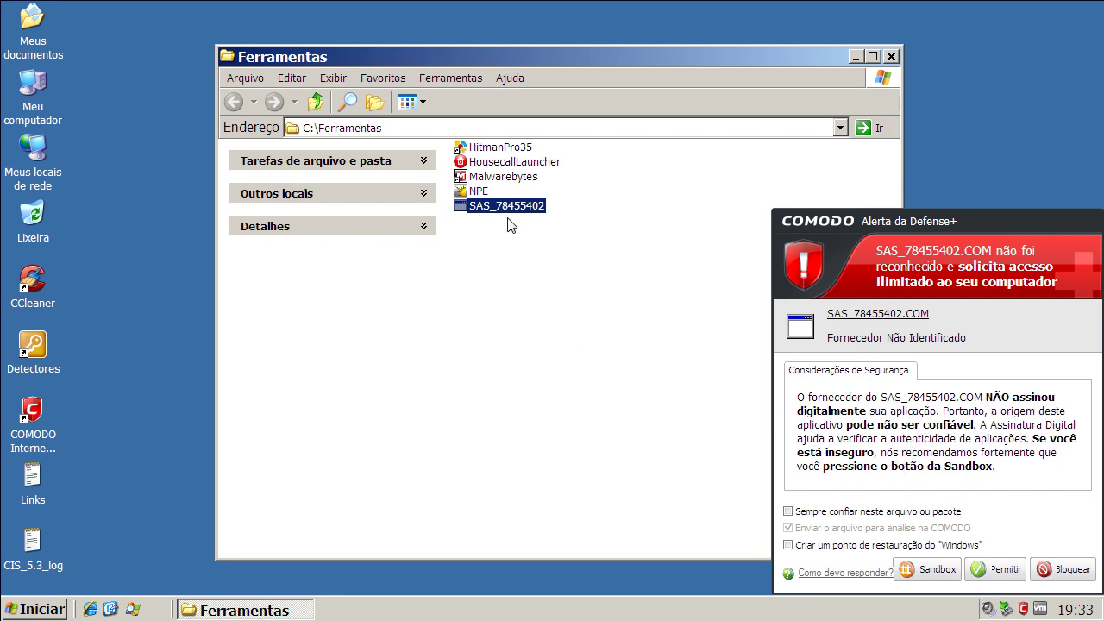
click(1013, 573)
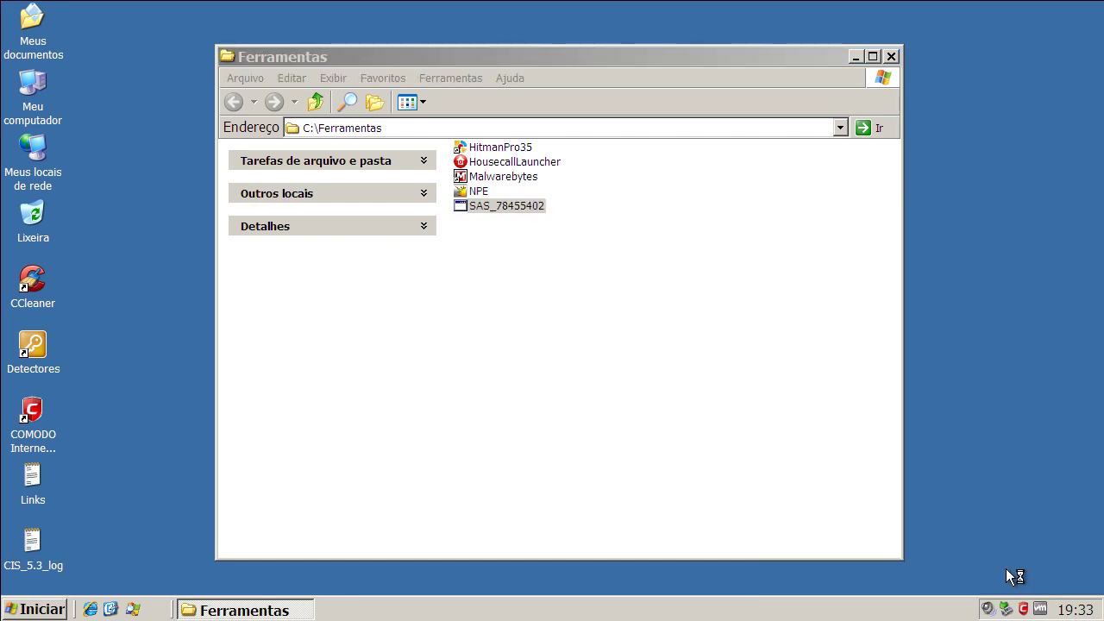
click(892, 56)
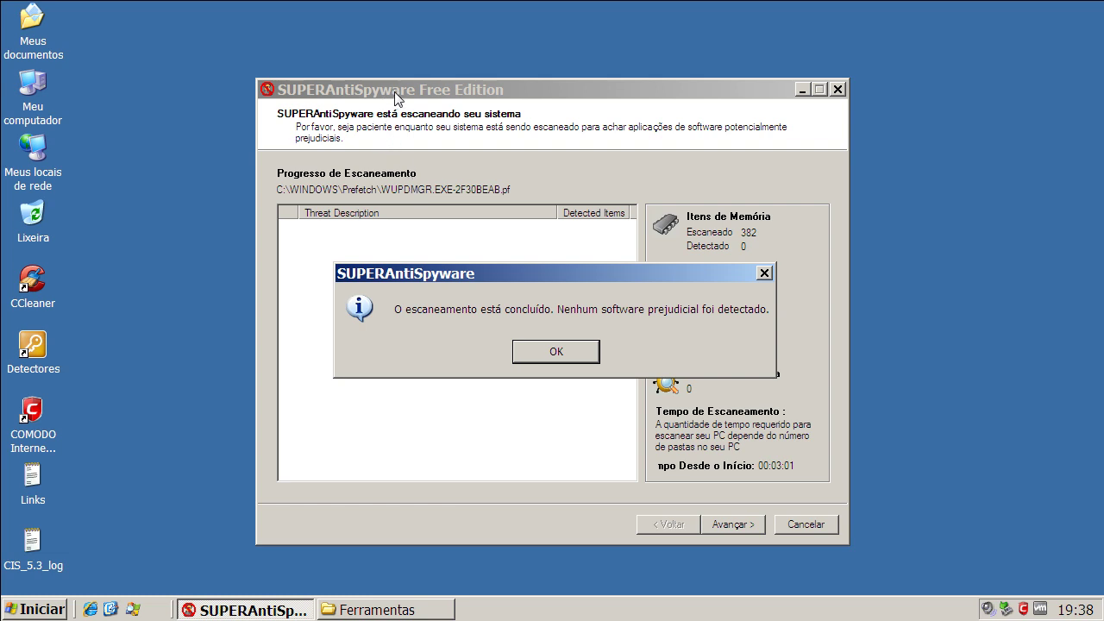
click(544, 352)
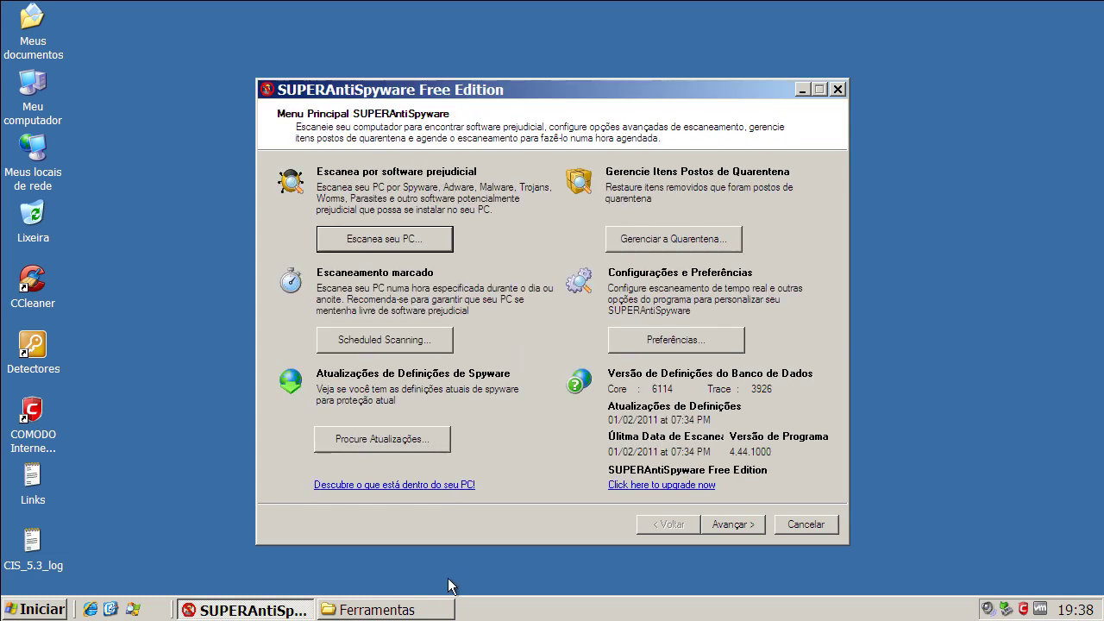
Exit SUPERAntiSpyware and launch HousecallLauncher from the C:\Ferramentas folder.
click(811, 528)
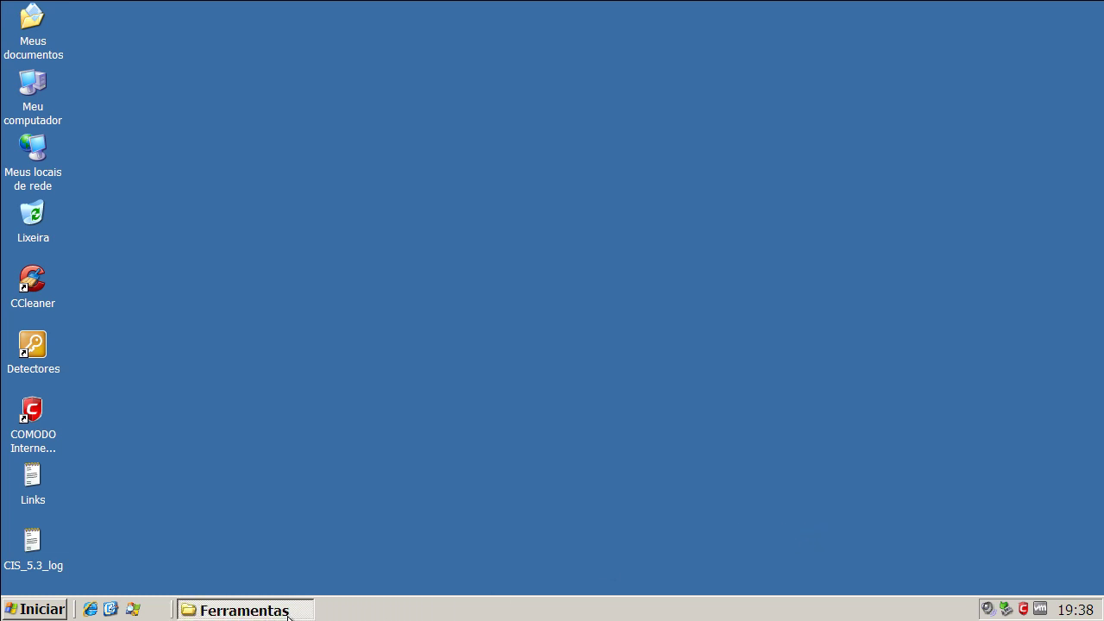
click(245, 610)
click(489, 167)
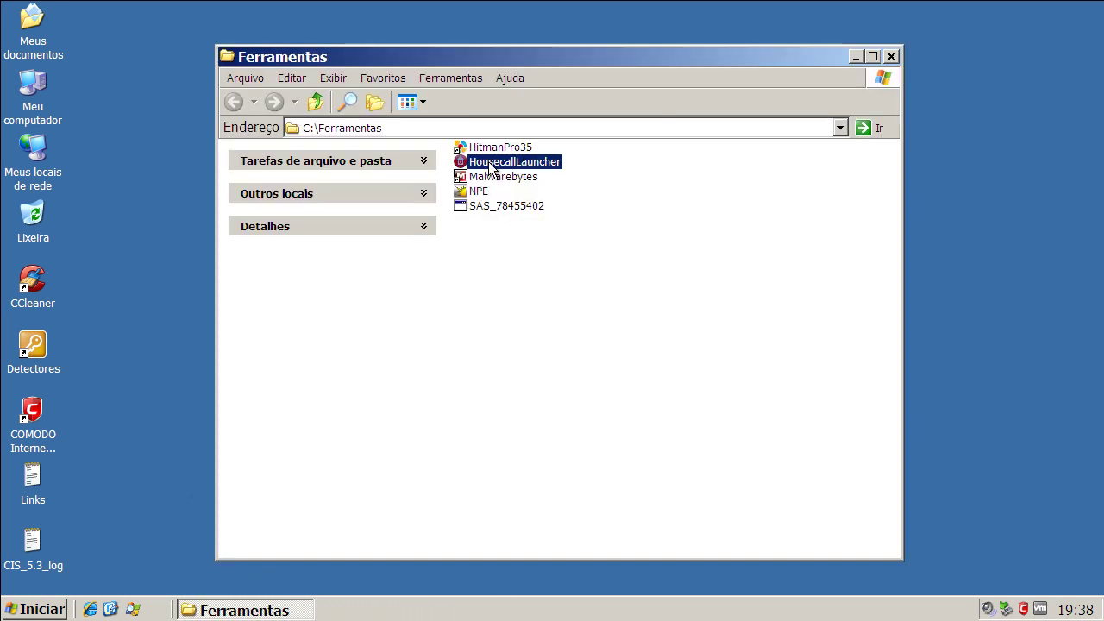
right_click(489, 166)
click(516, 172)
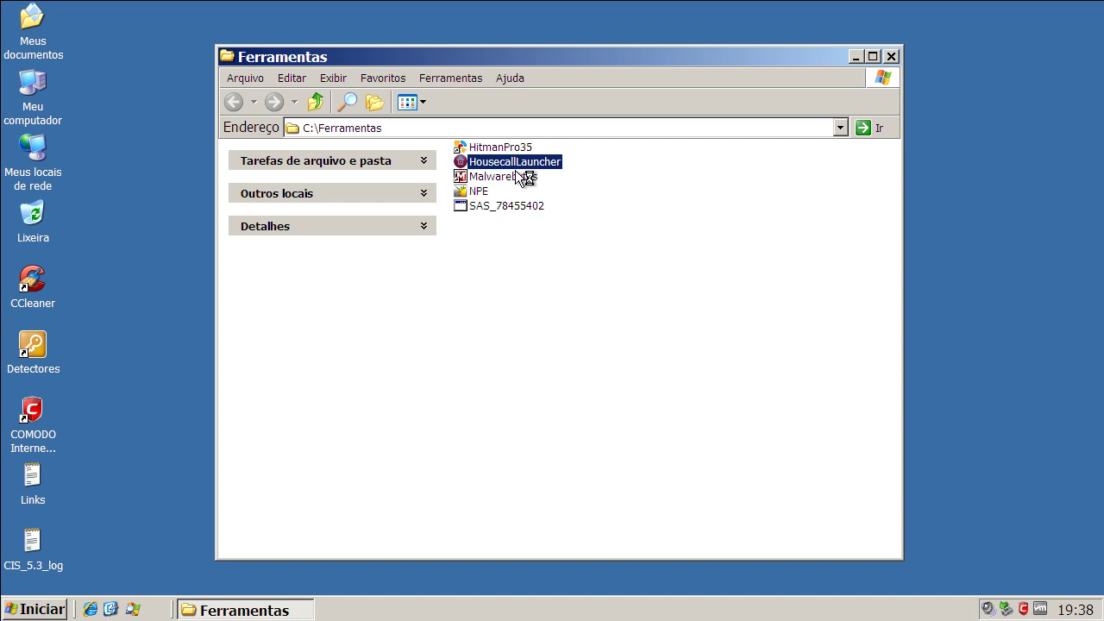
click(891, 57)
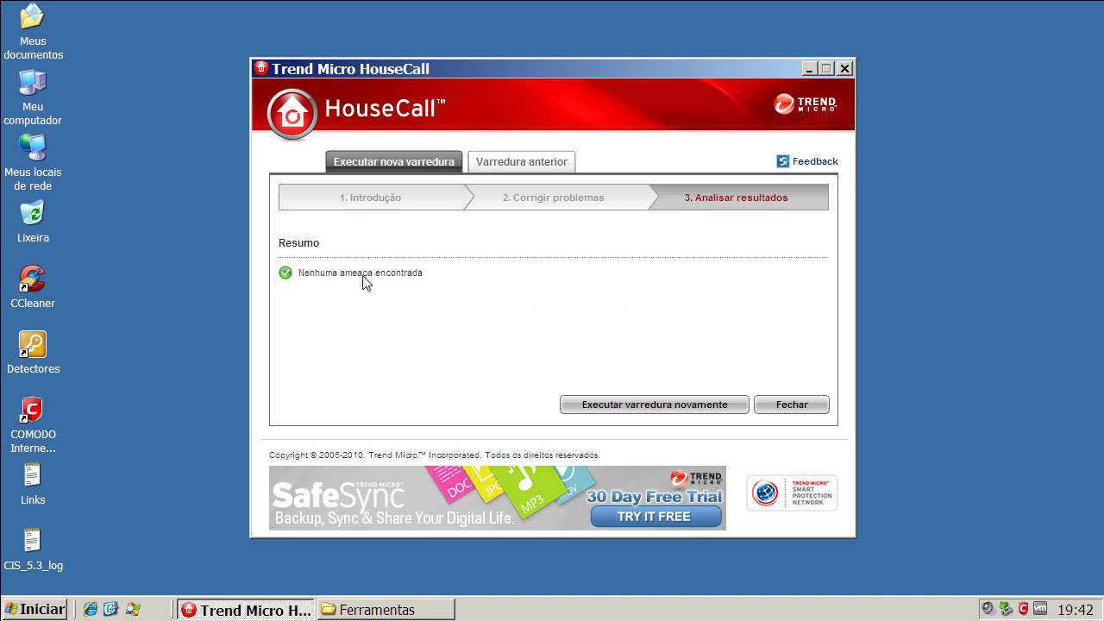
Close the completed Trend Micro HouseCall scan, launch NPE from the Ferramentas folder, and close the folder.
click(845, 68)
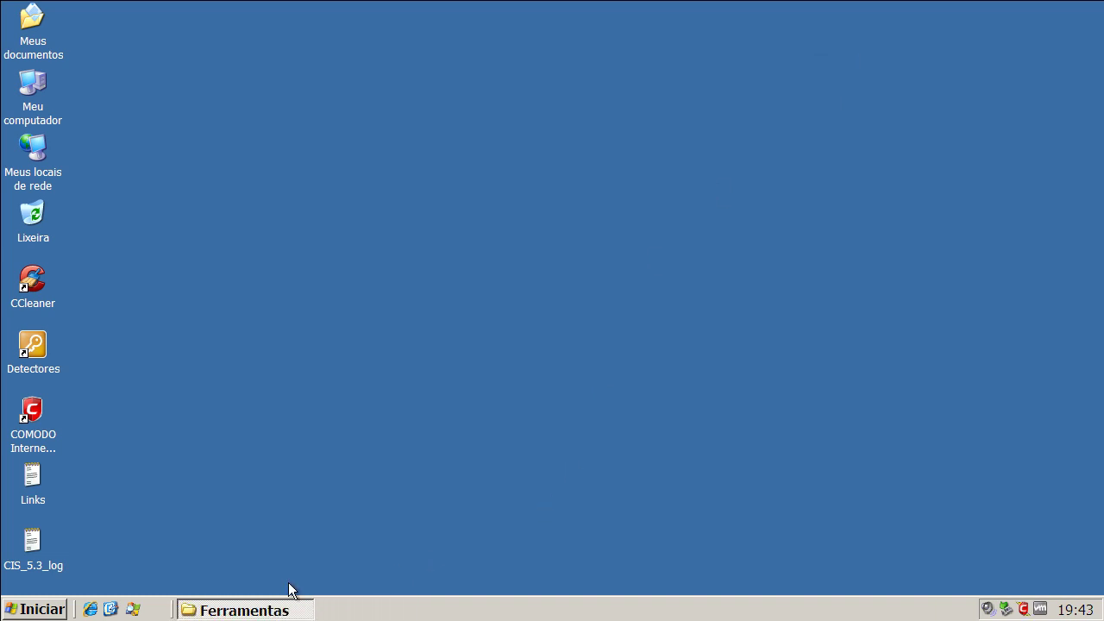
click(301, 609)
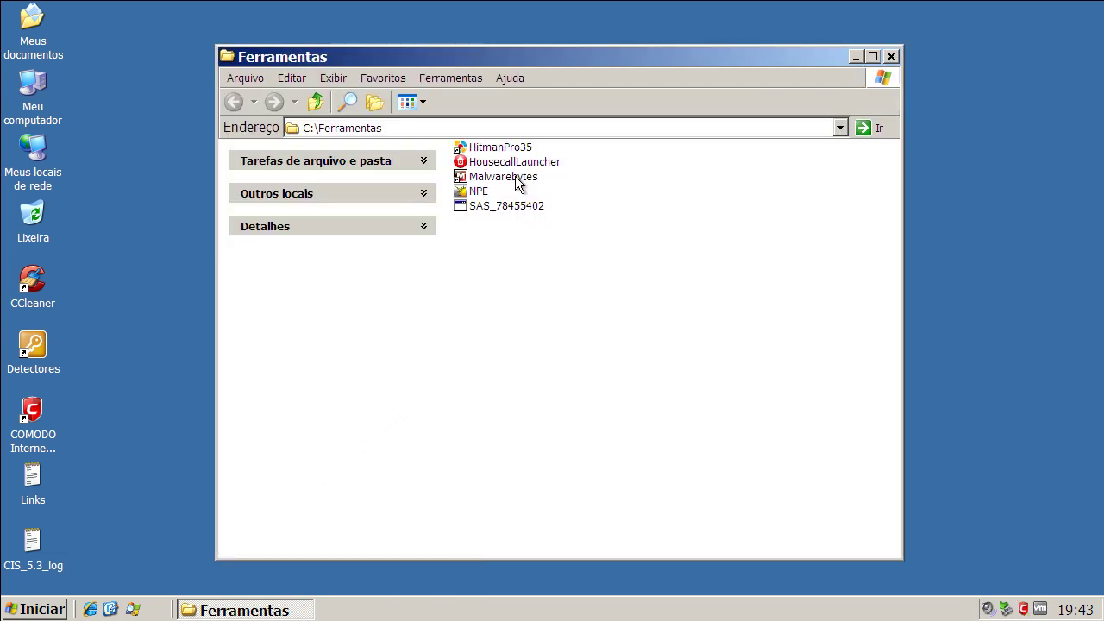
right_click(481, 192)
click(503, 202)
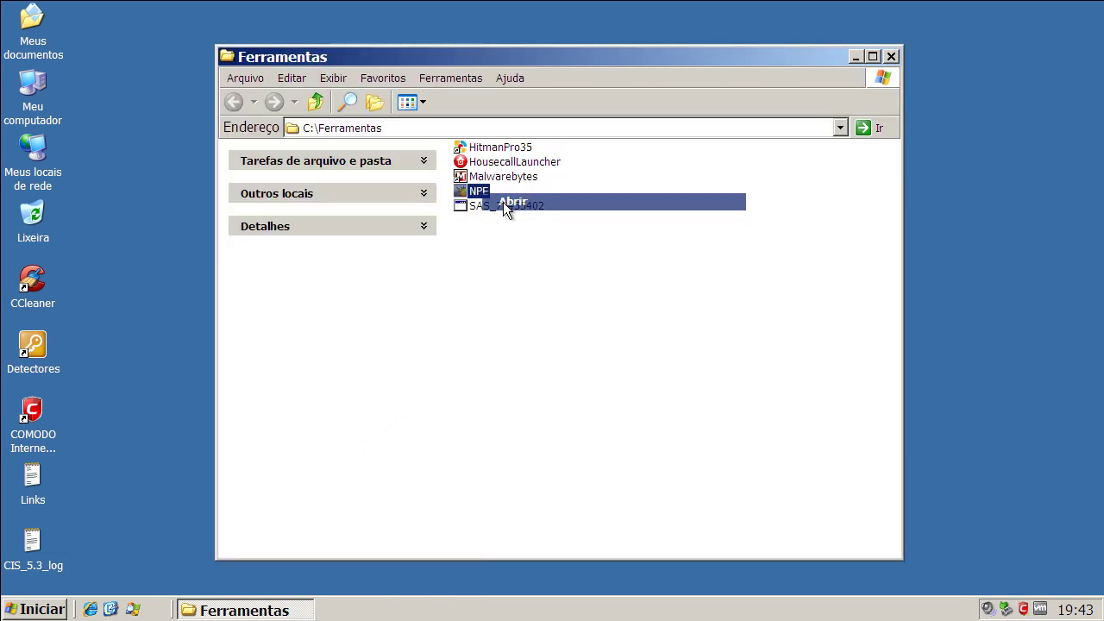
click(576, 318)
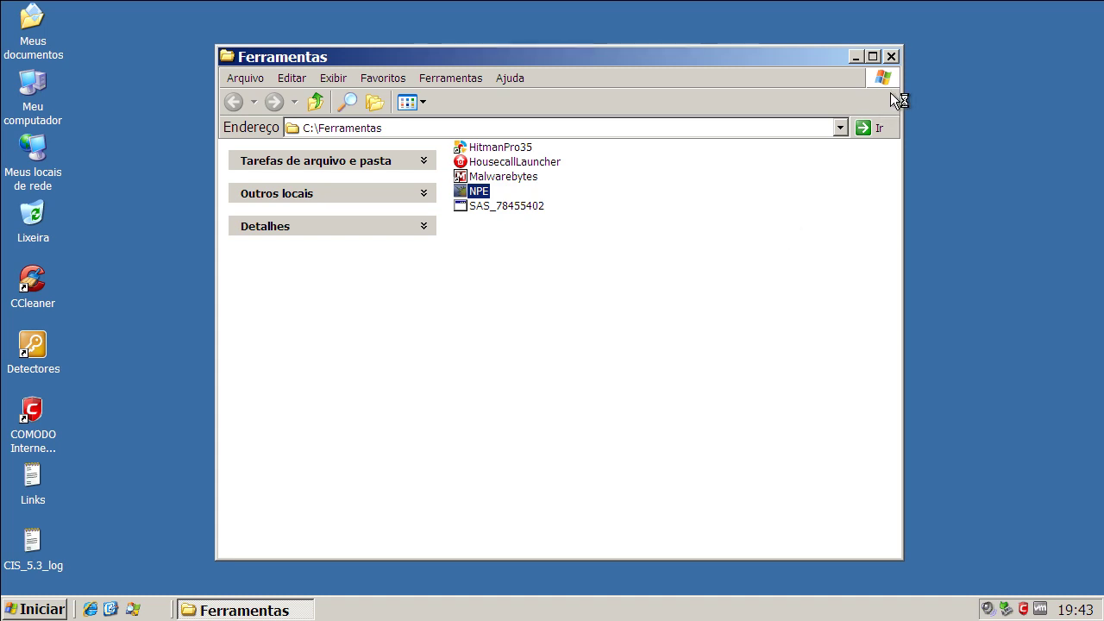
click(891, 57)
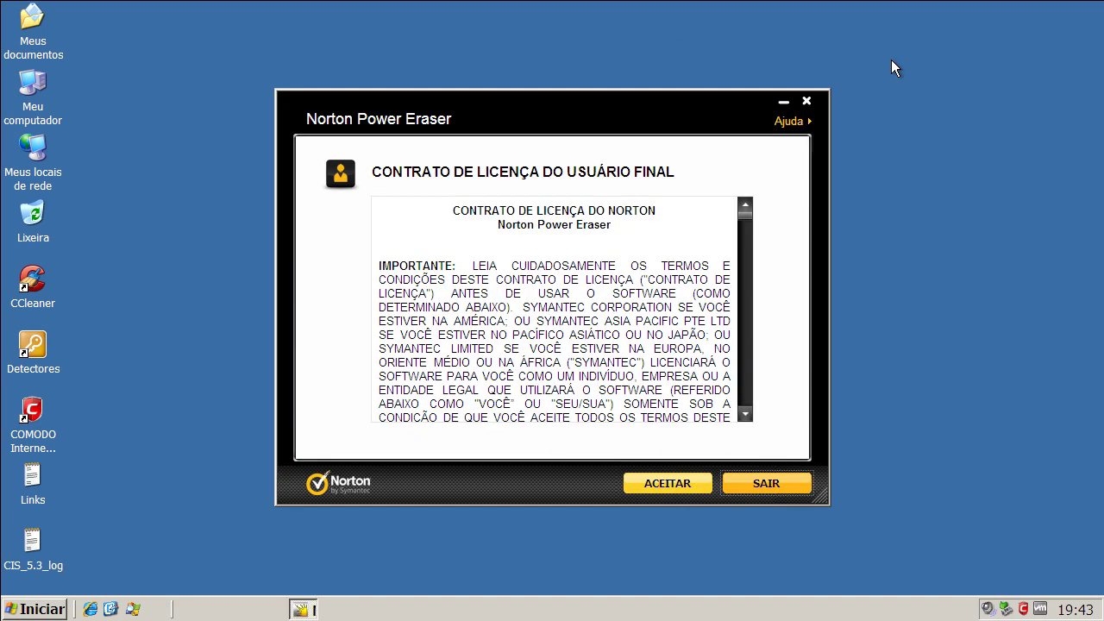
Accept the Norton Power Eraser licence agreement and start a risk scan that includes rootkit detection by restarting the computer.
click(683, 481)
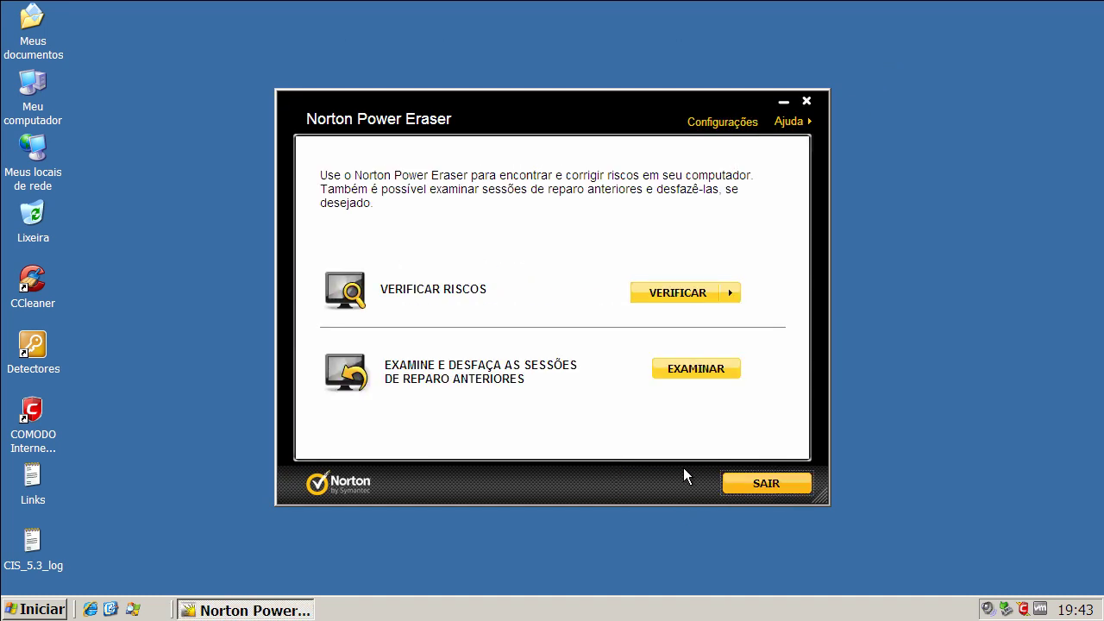
click(687, 292)
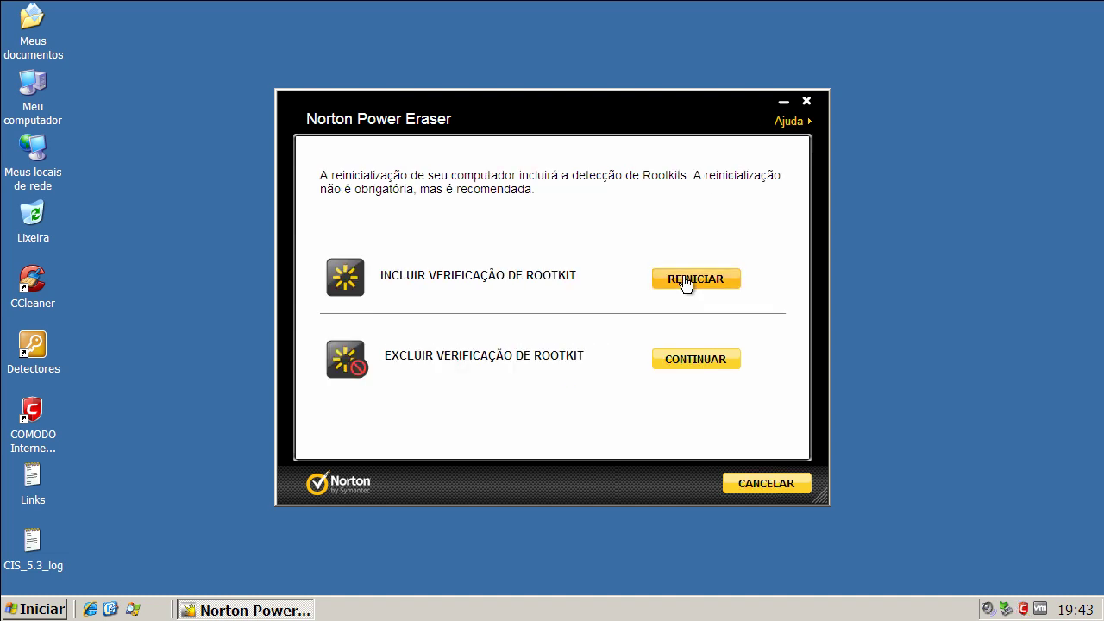
click(685, 287)
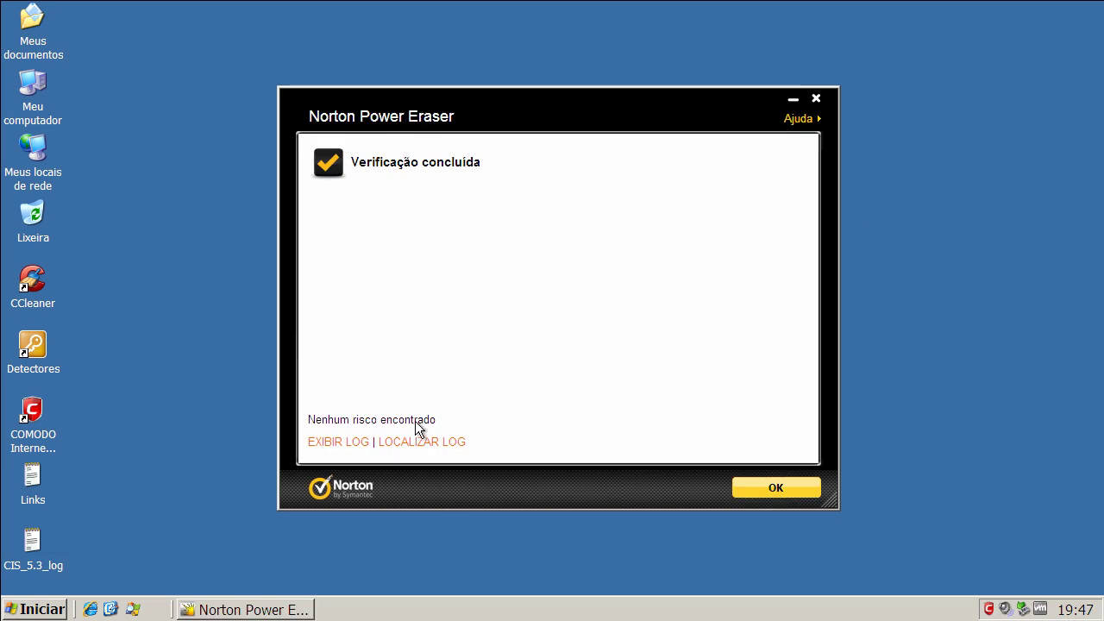
Close the completed Norton Power Eraser scan and open the COMODO Internet Security summary, shifting its window slightly aside.
click(778, 490)
click(779, 490)
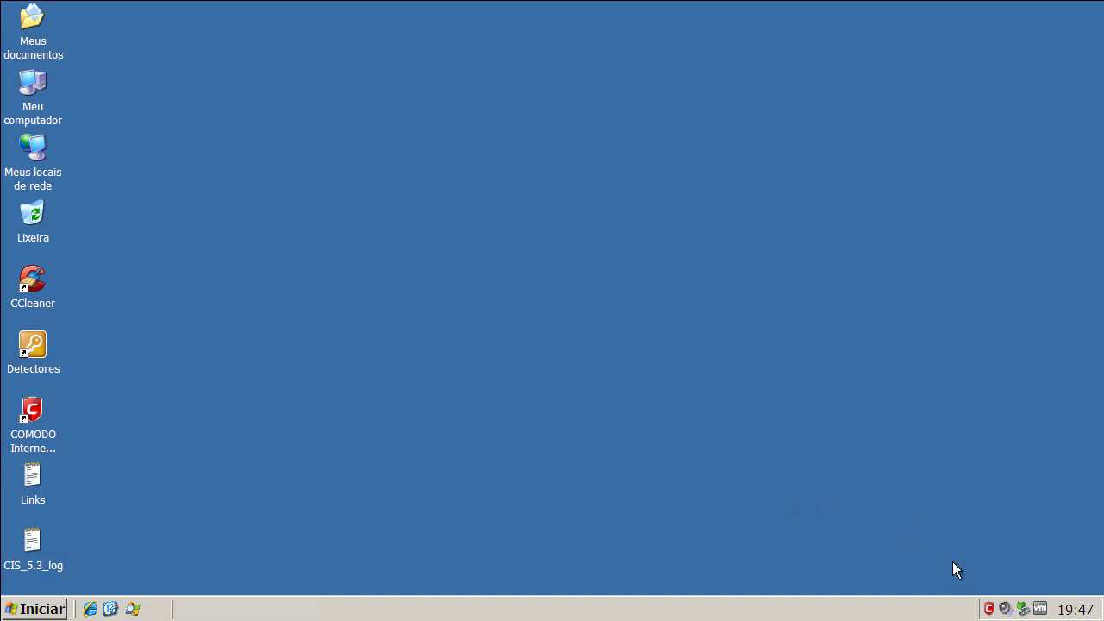
double_click(989, 610)
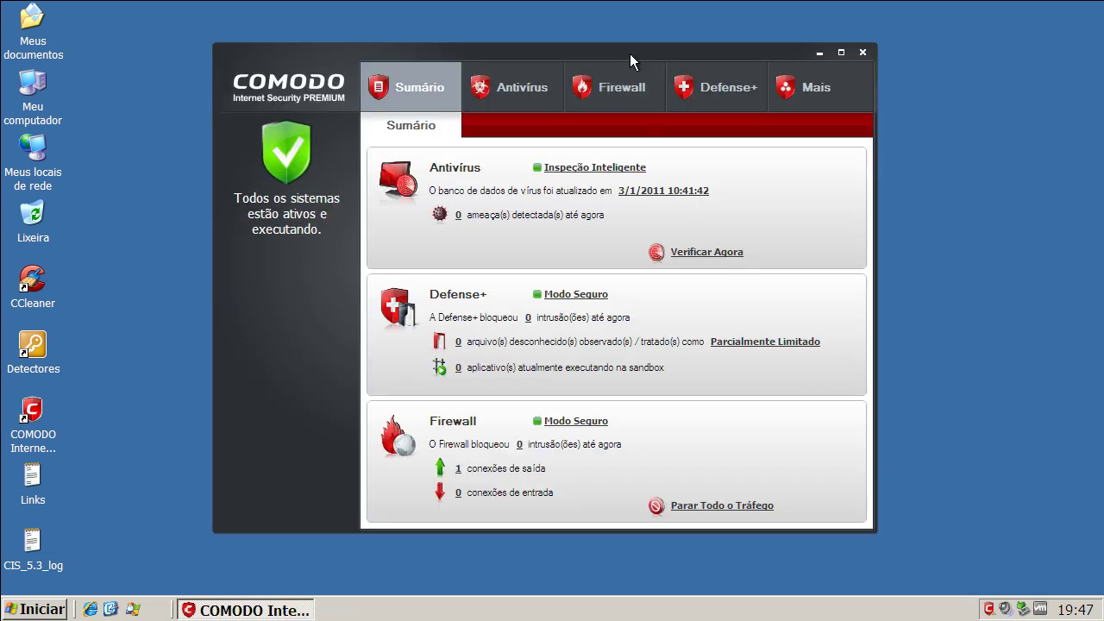
drag(629, 54, 663, 53)
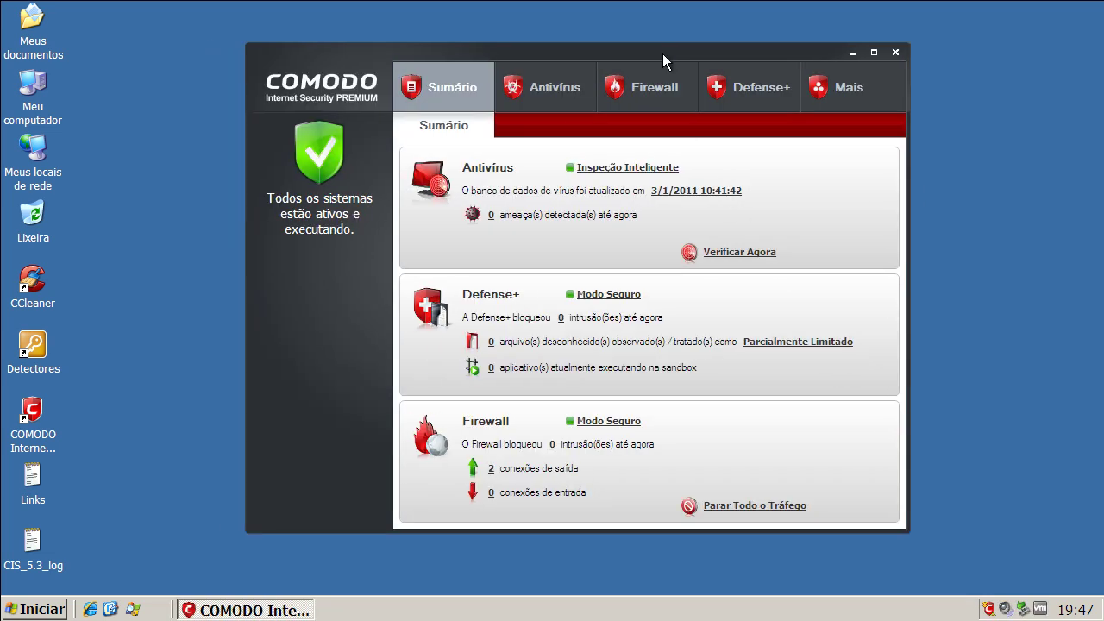